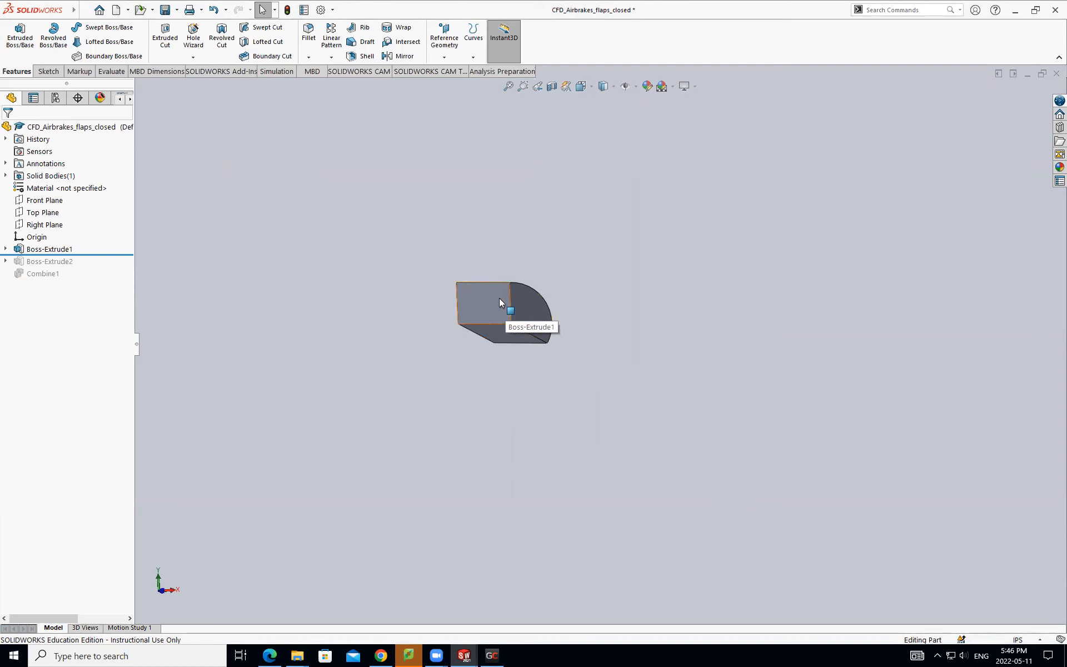
# - Examine the inner 120-degree sector body, Boss-Extrude1, from several angles
pyautogui.scroll(-3, 499, 300)
pyautogui.moveTo(498, 300); pyautogui.dragTo(653, 328, button='middle')
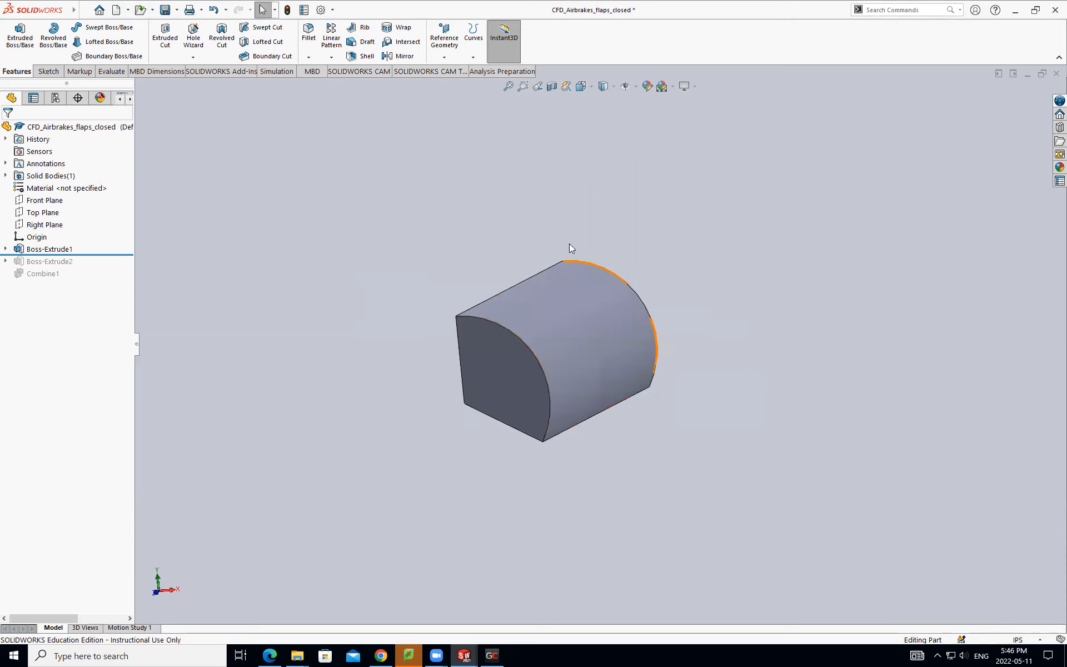
pyautogui.scroll(-3, 584, 300)
pyautogui.moveTo(587, 302); pyautogui.dragTo(572, 367, button='middle')
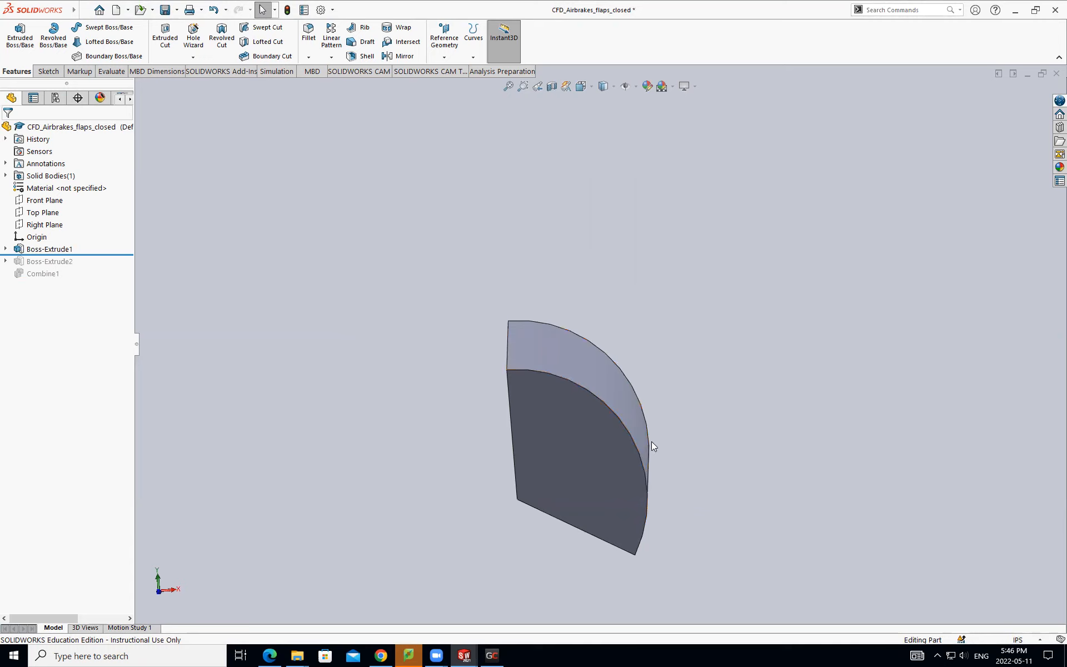
pyautogui.moveTo(684, 365); pyautogui.dragTo(588, 444, button='middle')
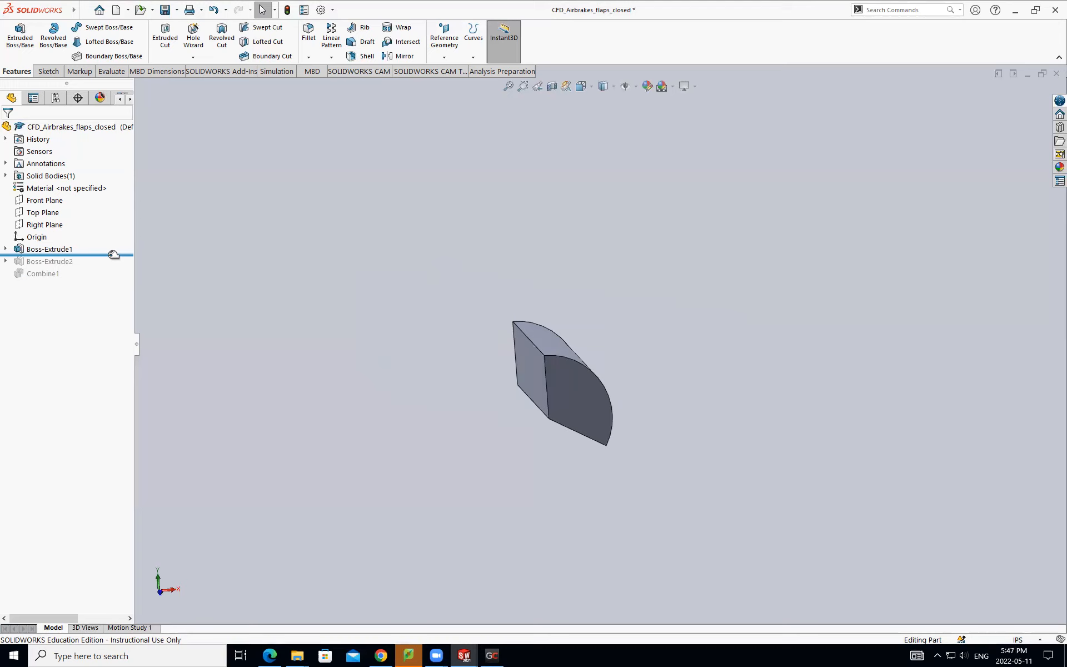
pyautogui.scroll(-5, 579, 429)
pyautogui.moveTo(579, 428); pyautogui.dragTo(549, 464, button='middle')
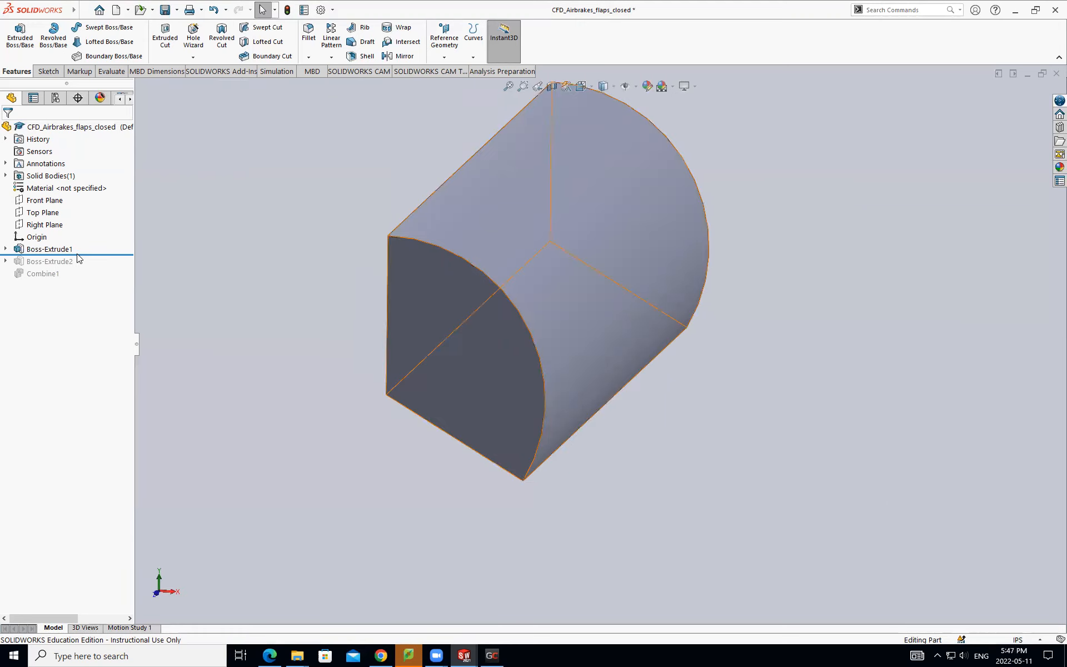
# - Roll the feature history forward to include Boss-Extrude2 and view both bodies from the side
pyautogui.moveTo(87, 255); pyautogui.dragTo(87, 263)
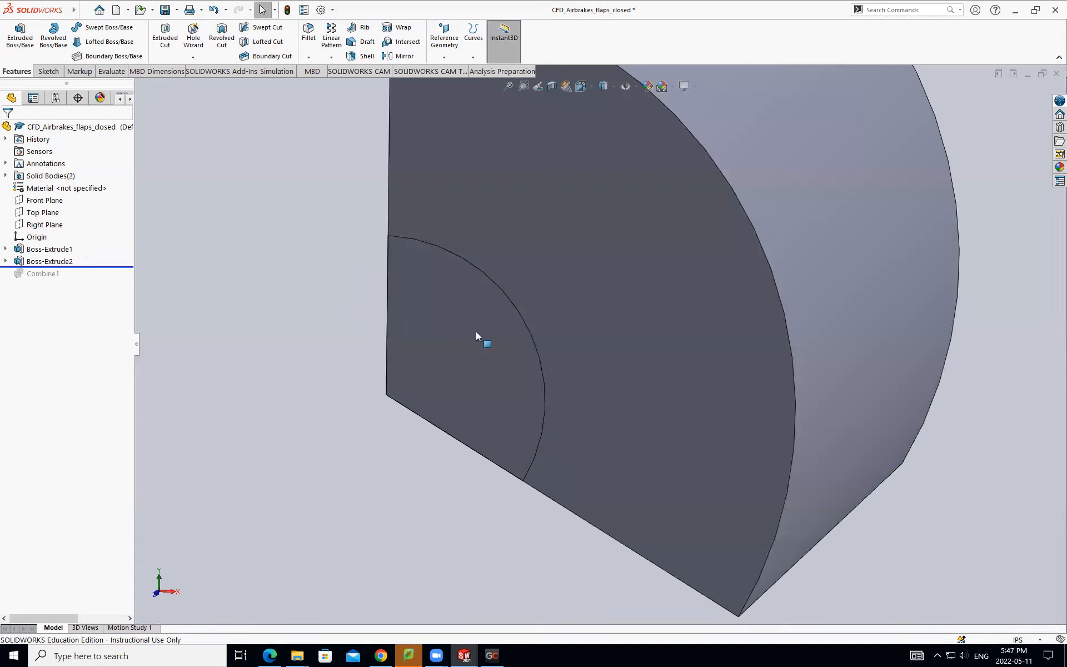
pyautogui.scroll(5, 477, 331)
pyautogui.scroll(5, 574, 359)
pyautogui.moveTo(576, 359); pyautogui.dragTo(654, 355, button='middle')
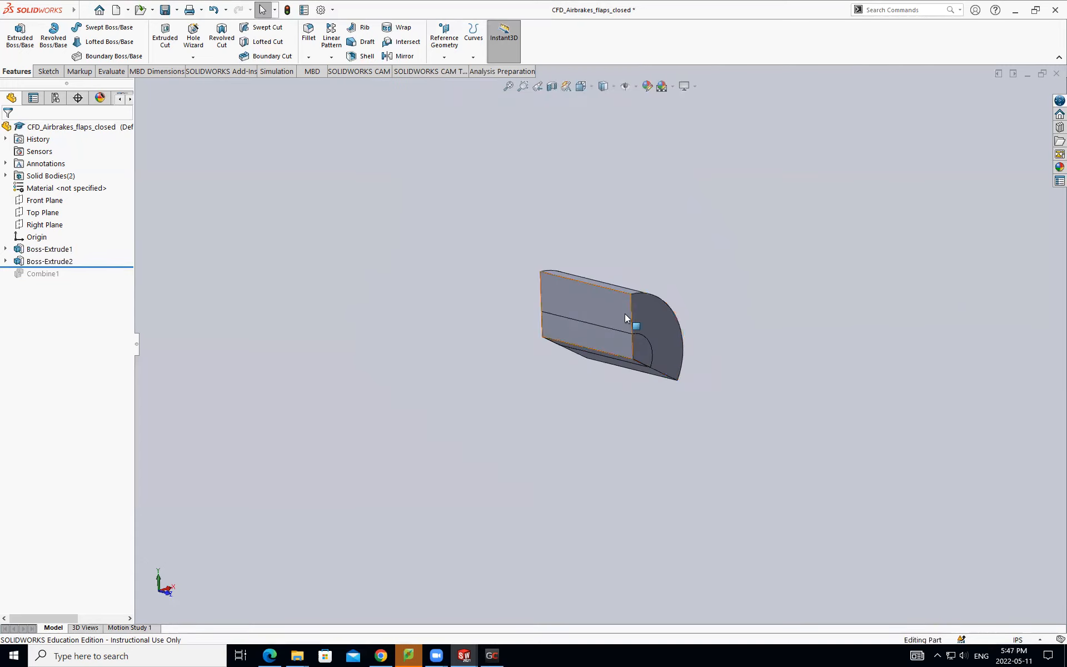
# - Display Sketch2 under Boss-Extrude2 and examine its diameter and angle dimensions around the outer body
pyautogui.click(5, 261)
pyautogui.click(45, 274)
pyautogui.scroll(-5, 616, 358)
pyautogui.moveTo(616, 357)
pyautogui.mouseDown(button='middle')
pyautogui.moveTo(543, 355)
pyautogui.moveTo(572, 340)
pyautogui.moveTo(392, 318)
pyautogui.mouseUp(button='middle')
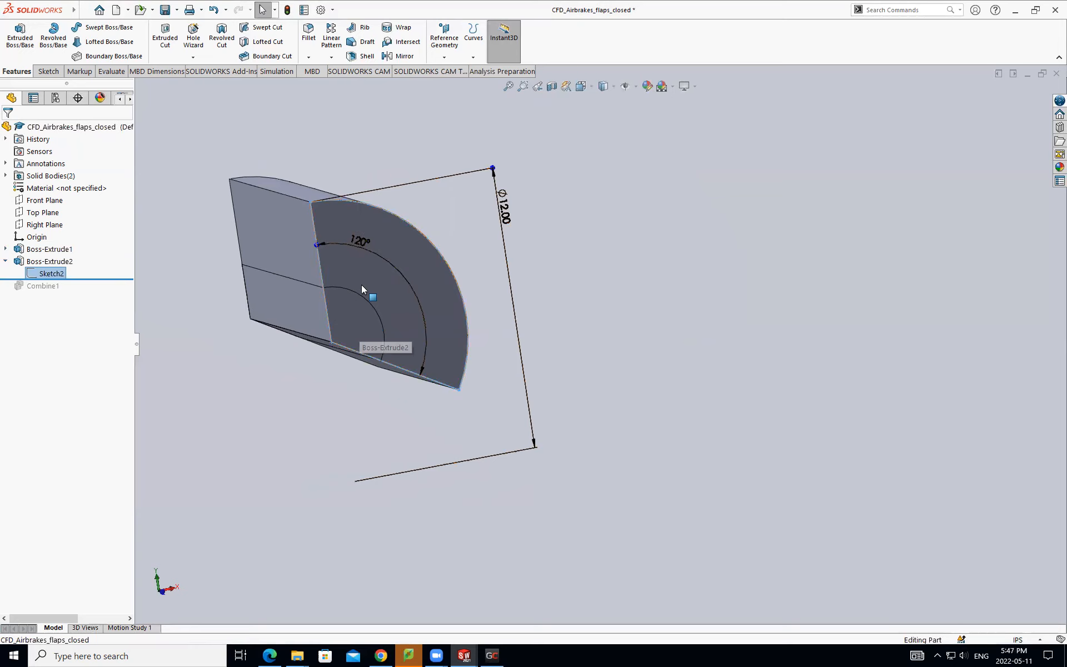
pyautogui.scroll(-4, 366, 286)
pyautogui.scroll(4, 366, 289)
pyautogui.moveTo(378, 305); pyautogui.dragTo(345, 288, button='middle')
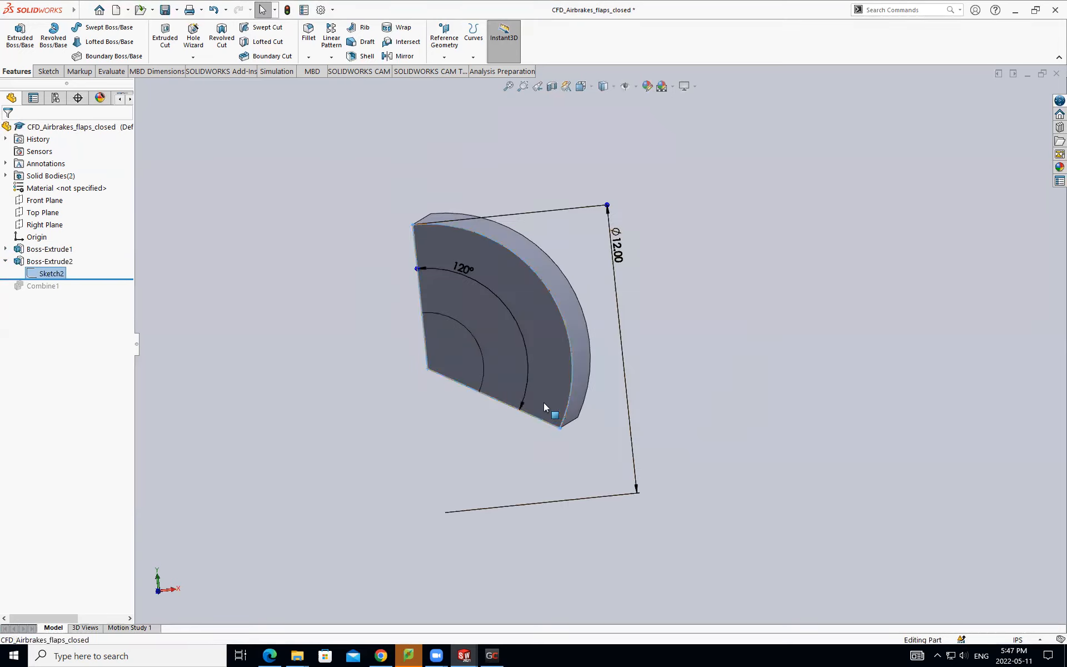
pyautogui.scroll(-2, 459, 393)
pyautogui.scroll(3, 480, 324)
pyautogui.moveTo(480, 324); pyautogui.dragTo(686, 331, button='middle')
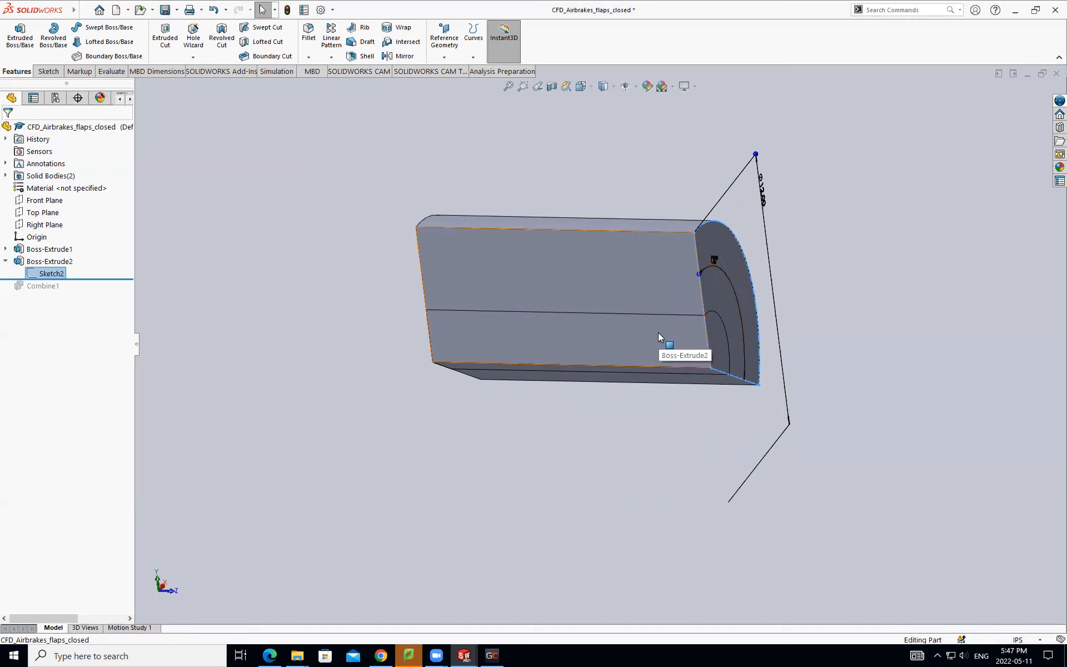
pyautogui.scroll(-3, 662, 312)
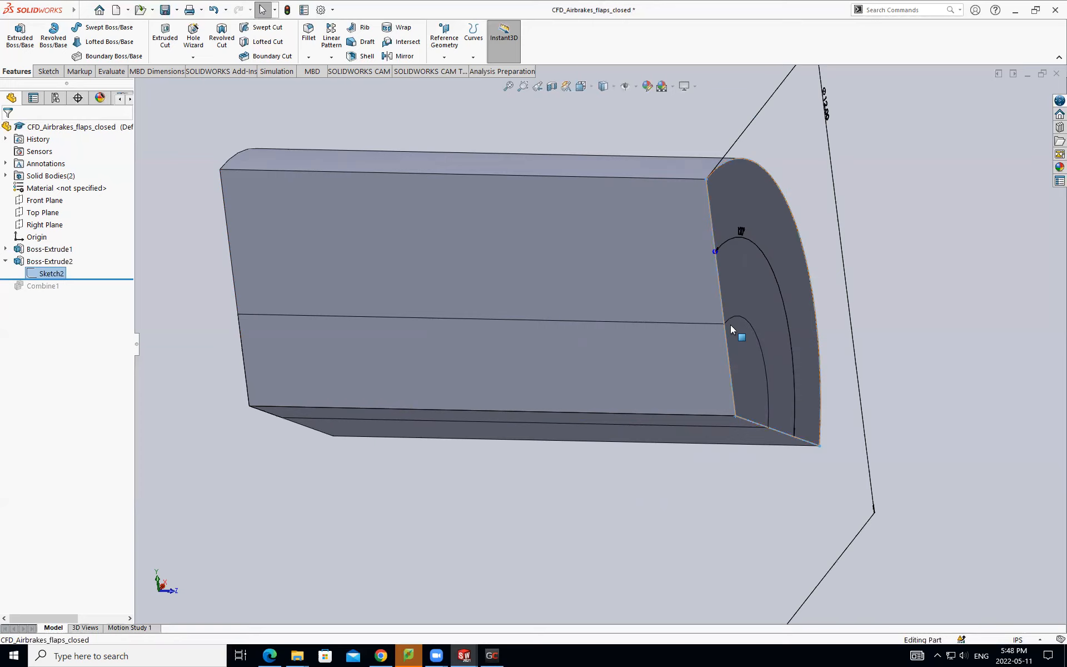
pyautogui.scroll(-3, 732, 325)
pyautogui.scroll(5, 746, 345)
pyautogui.moveTo(742, 369); pyautogui.dragTo(666, 313, button='middle')
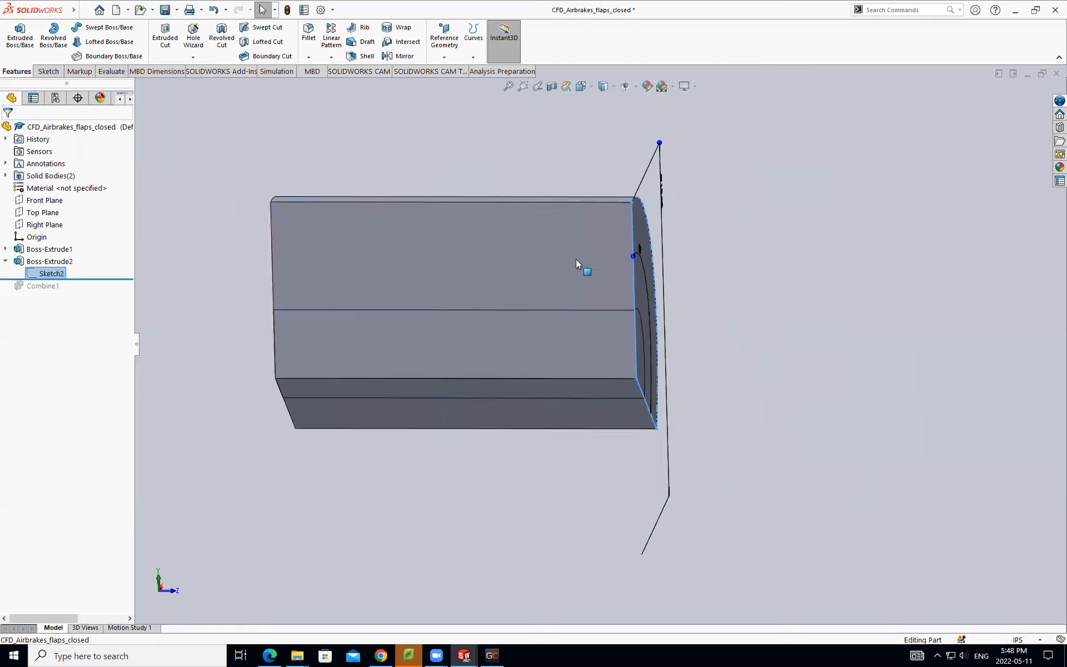
pyautogui.scroll(-1, 594, 326)
pyautogui.scroll(-1, 594, 326)
pyautogui.moveTo(594, 326)
pyautogui.mouseDown(button='middle')
pyautogui.moveTo(559, 330)
pyautogui.moveTo(595, 335)
pyautogui.mouseUp(button='middle')
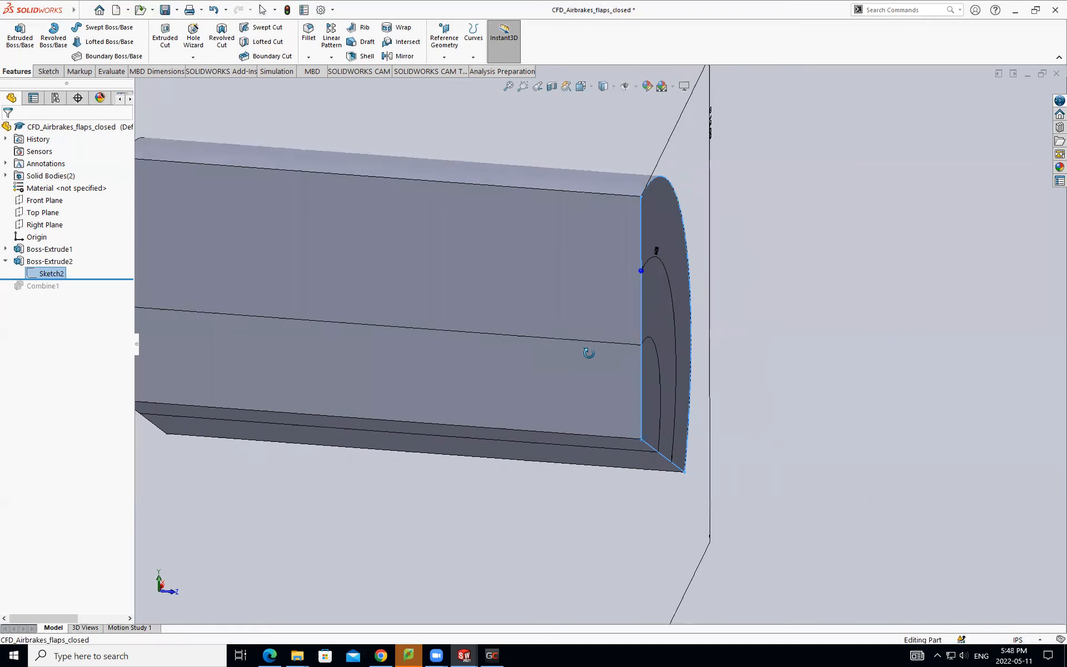
# - Review the depth and Merge result option in Boss-Extrude2's definition, and close it without changing them
pyautogui.click(39, 251)
pyautogui.click(39, 251)
pyautogui.click(34, 263)
pyautogui.click(45, 231)
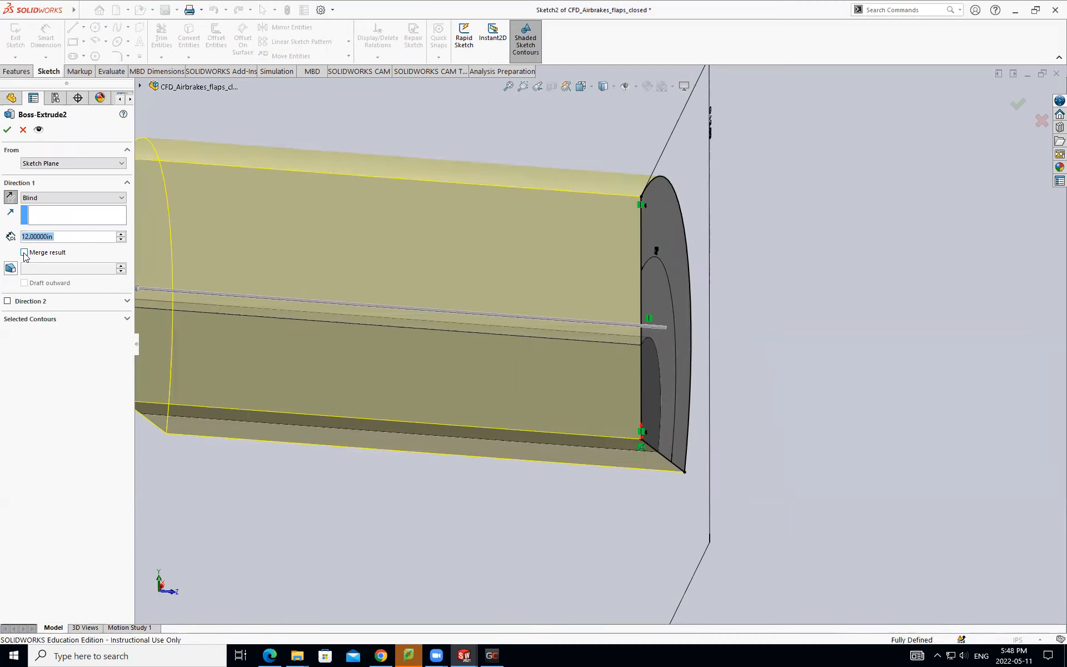
pyautogui.click(8, 129)
pyautogui.scroll(5, 613, 351)
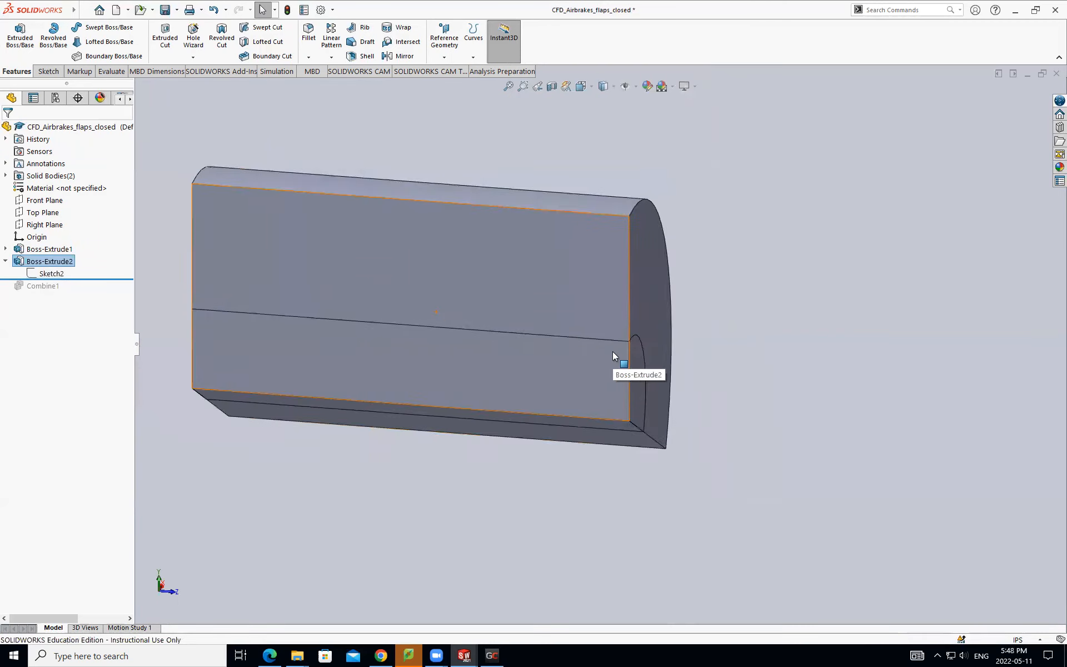
pyautogui.moveTo(595, 360); pyautogui.dragTo(597, 360, button='middle')
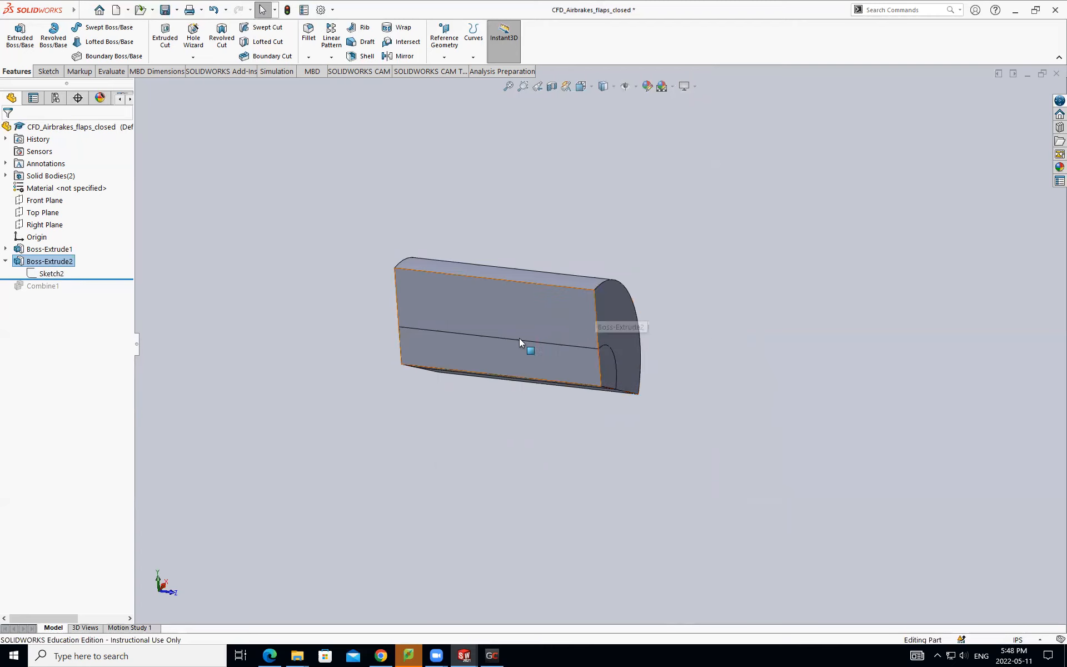
# - Roll the feature history forward to include Combine1, and highlight each extrusion and the combine in the model
pyautogui.scroll(-3, 486, 334)
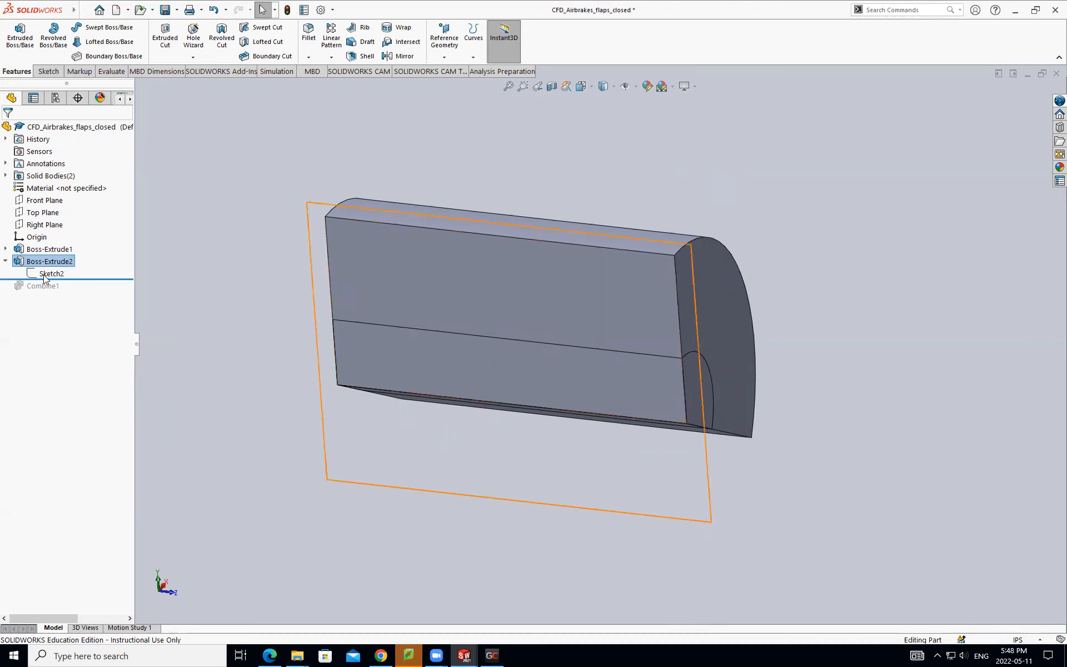
pyautogui.moveTo(43, 284); pyautogui.dragTo(43, 290)
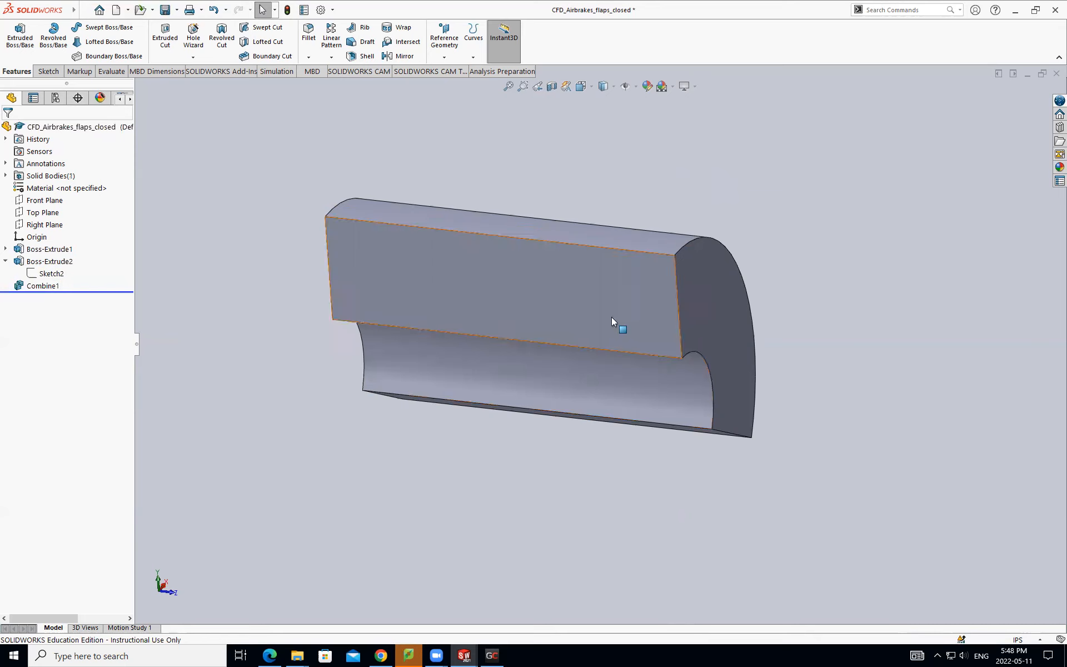
pyautogui.click(28, 262)
pyautogui.click(18, 251)
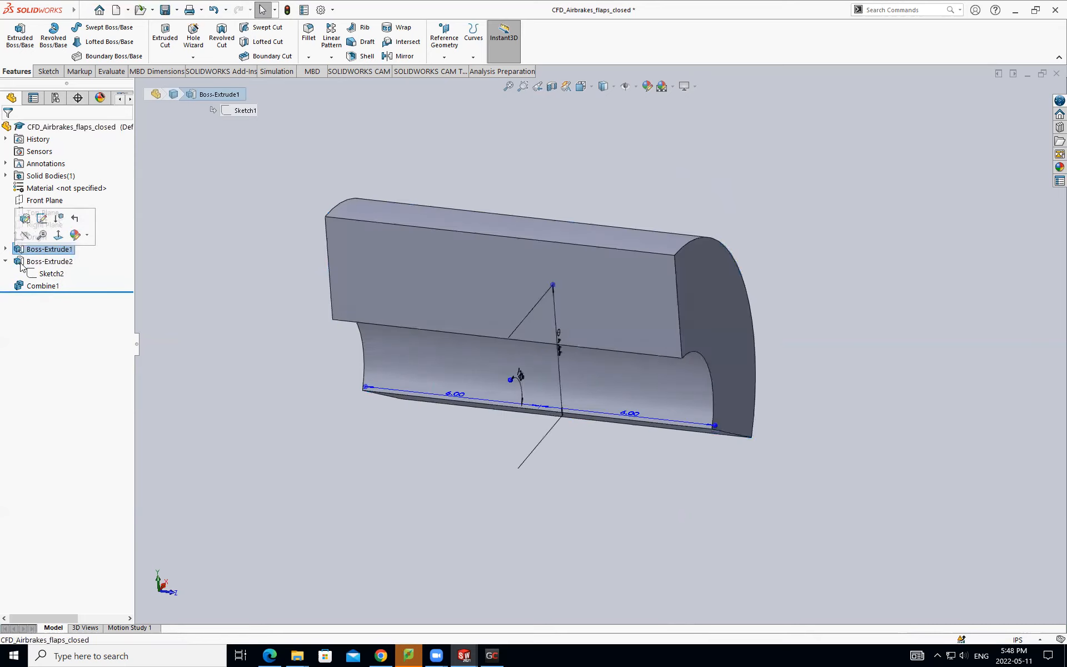
pyautogui.click(22, 263)
pyautogui.click(35, 286)
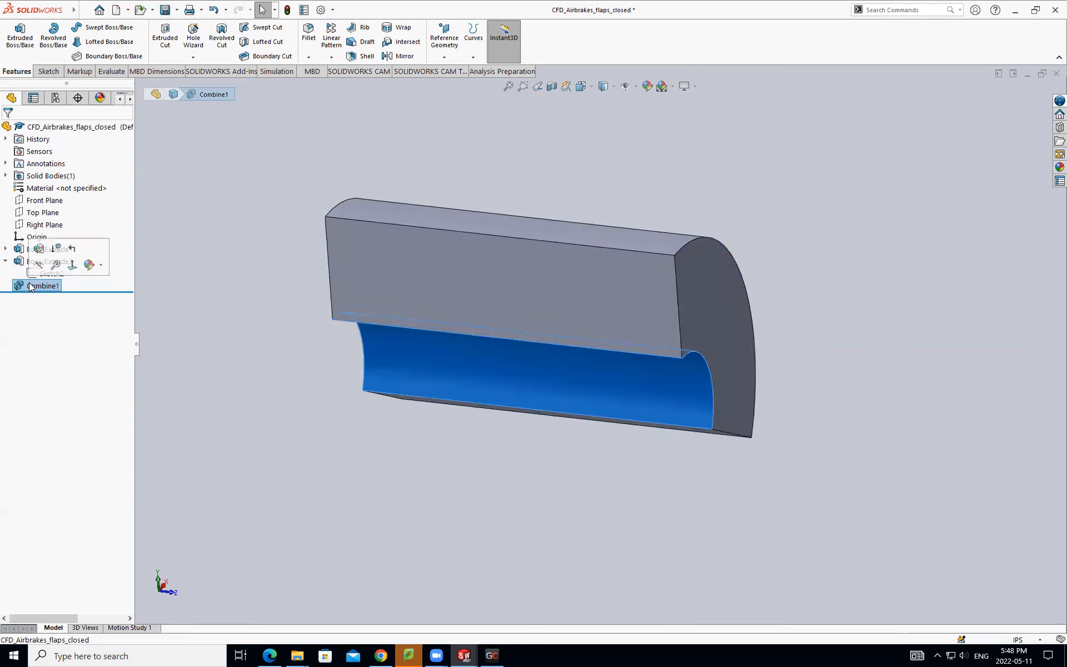
# - Locate the Combine command among the insertable part features
pyautogui.click(85, 10)
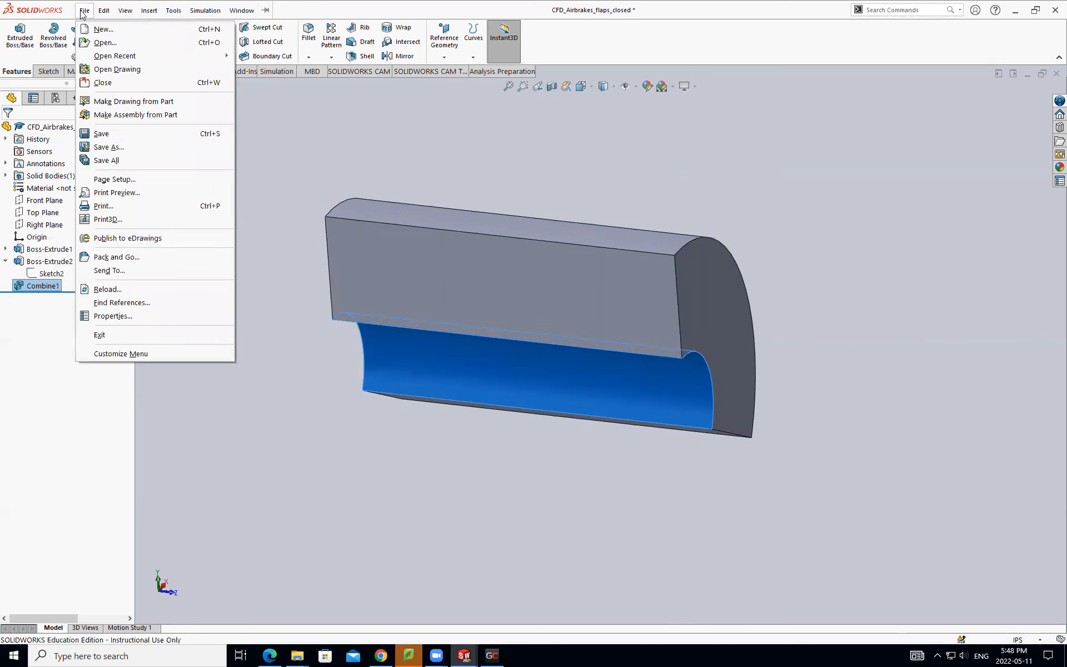
pyautogui.click(145, 11)
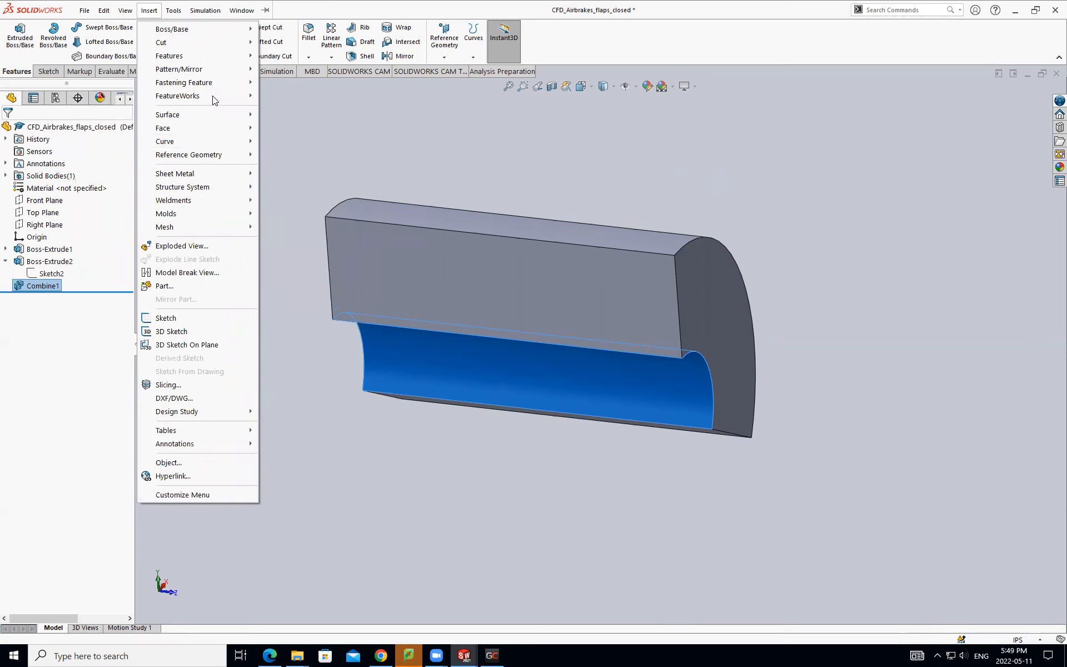
pyautogui.moveTo(228, 55)
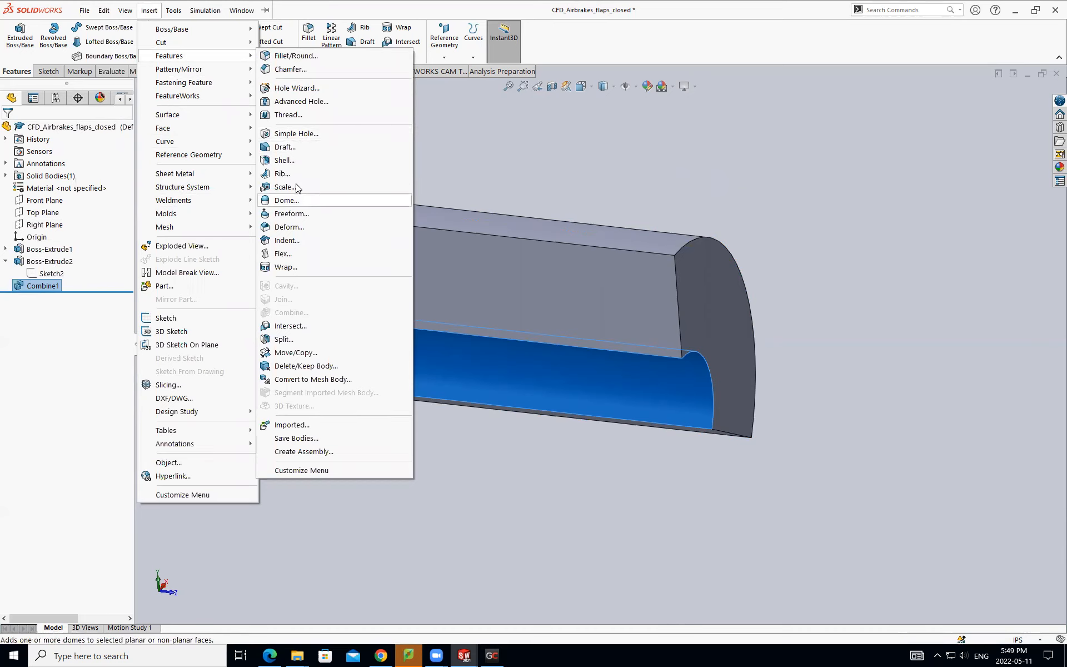
pyautogui.moveTo(224, 157)
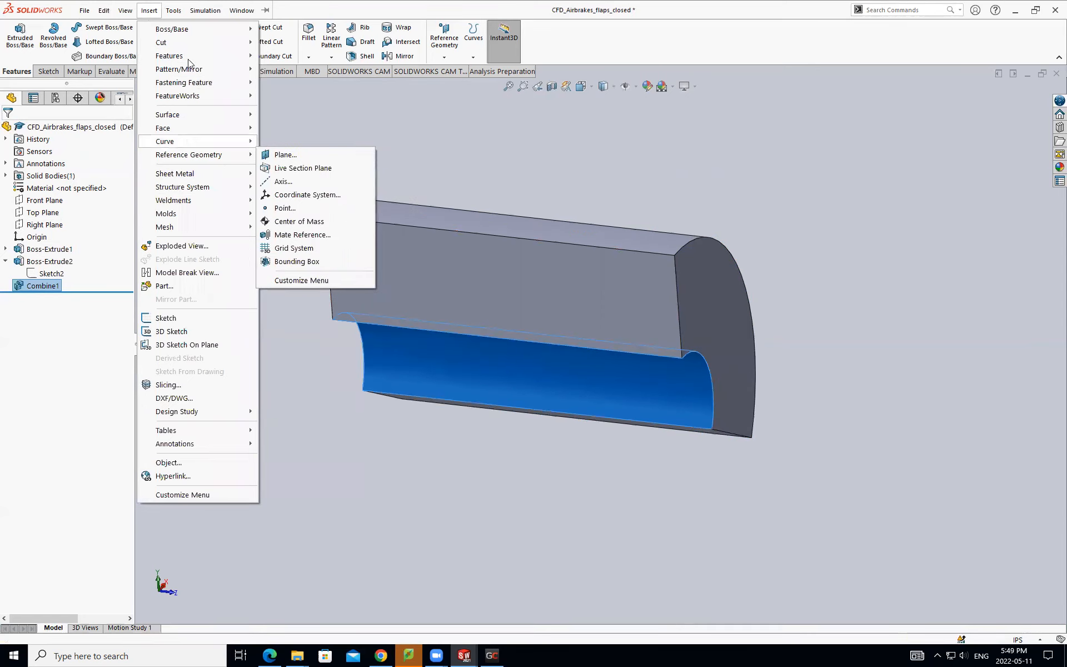
pyautogui.moveTo(143, 12)
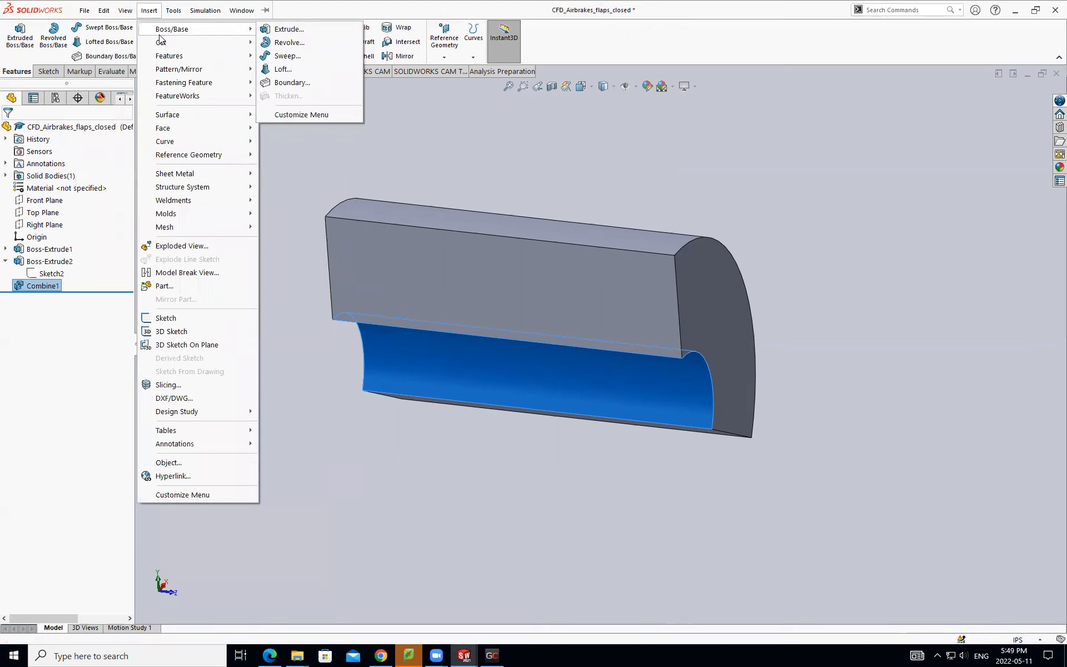
pyautogui.moveTo(160, 45)
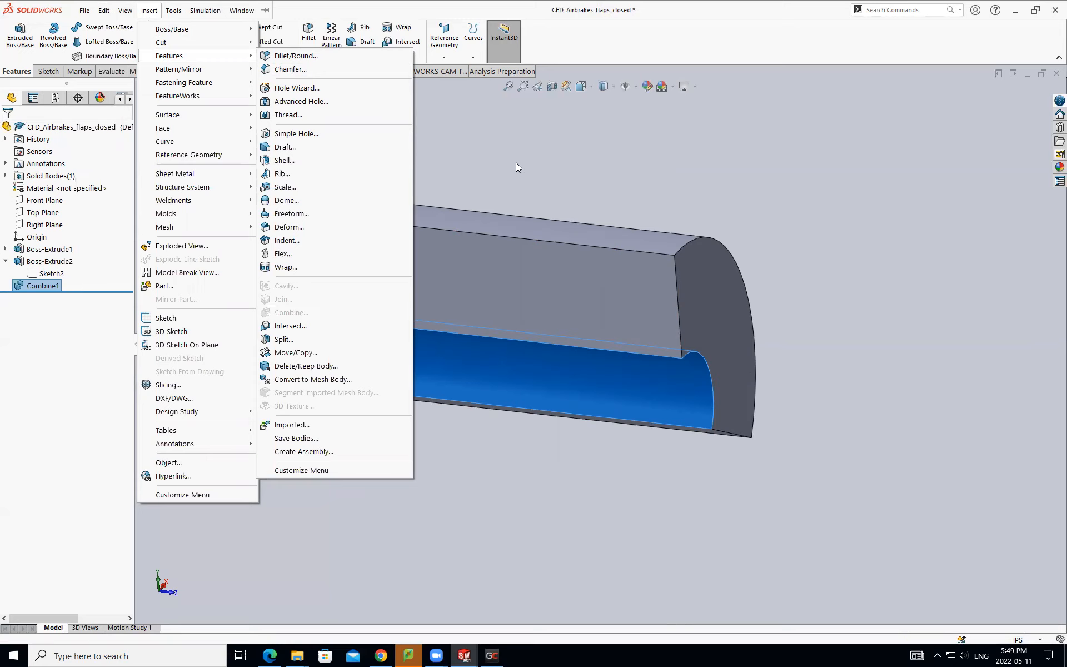
# - Review Combine1's Subtract operation, checking Boss-Extrude2 as main body and Boss-Extrude1 as the body to combine
pyautogui.click(50, 285)
pyautogui.click(56, 252)
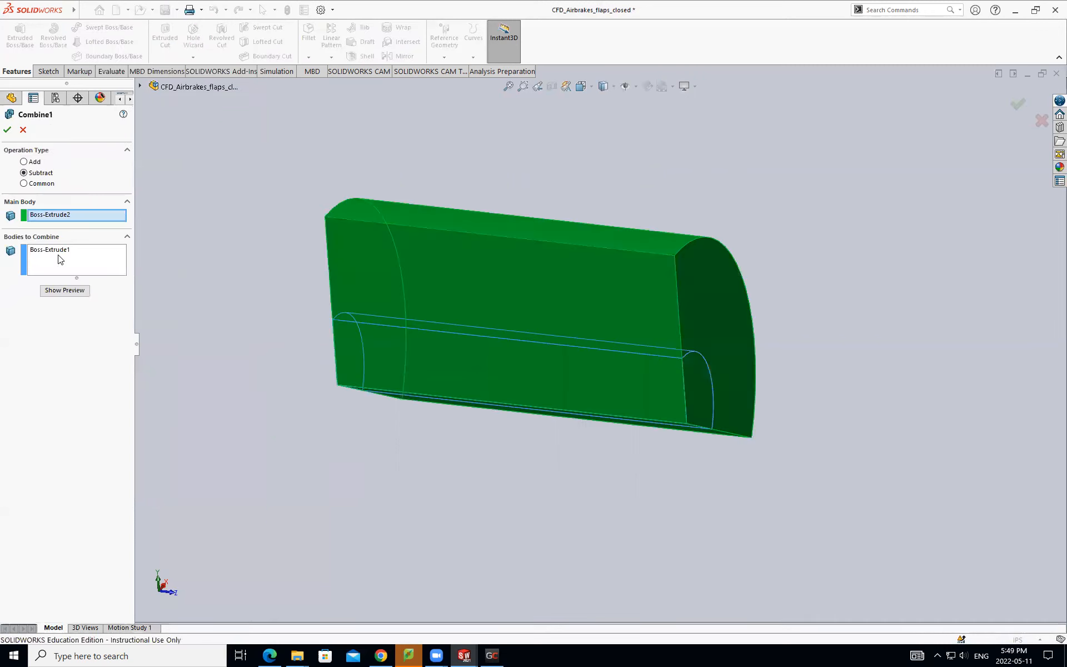
pyautogui.click(76, 215)
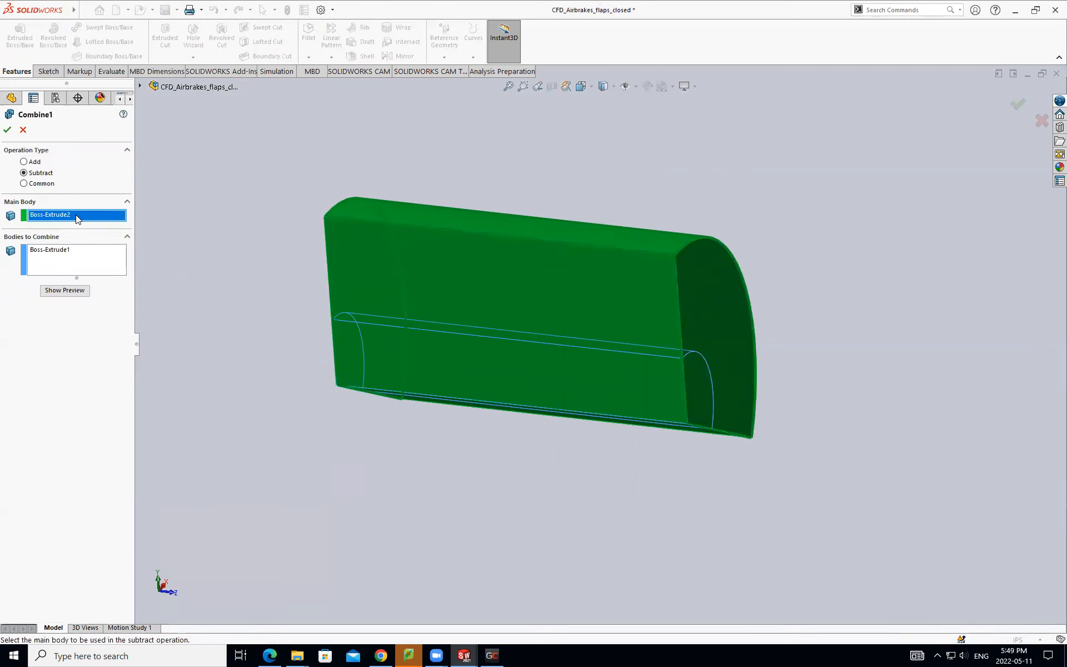
pyautogui.click(75, 262)
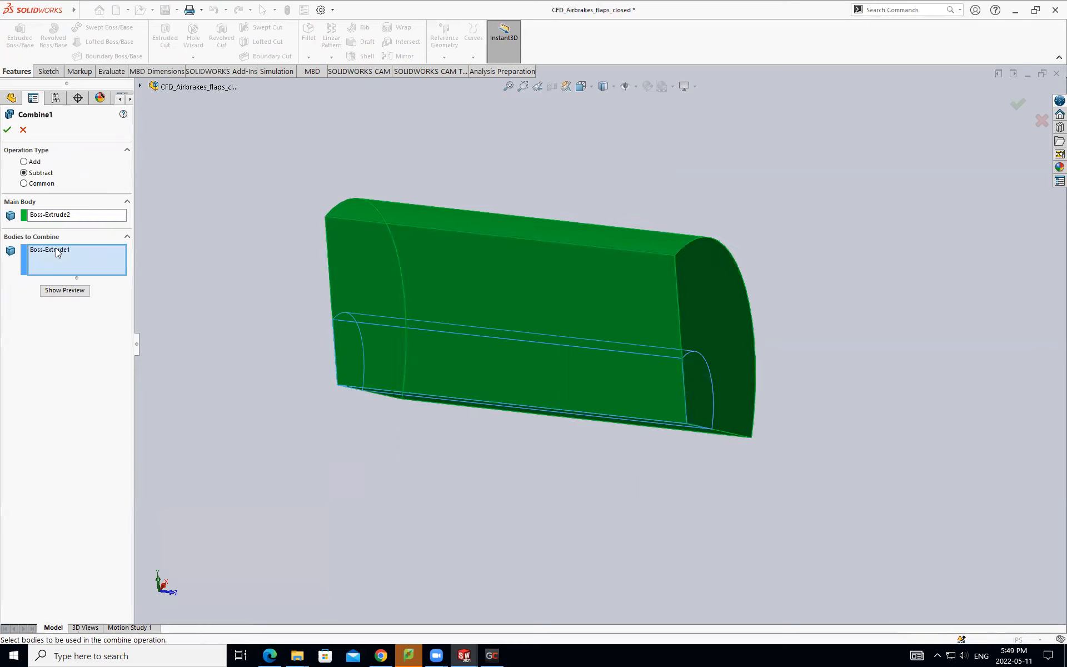
pyautogui.click(55, 249)
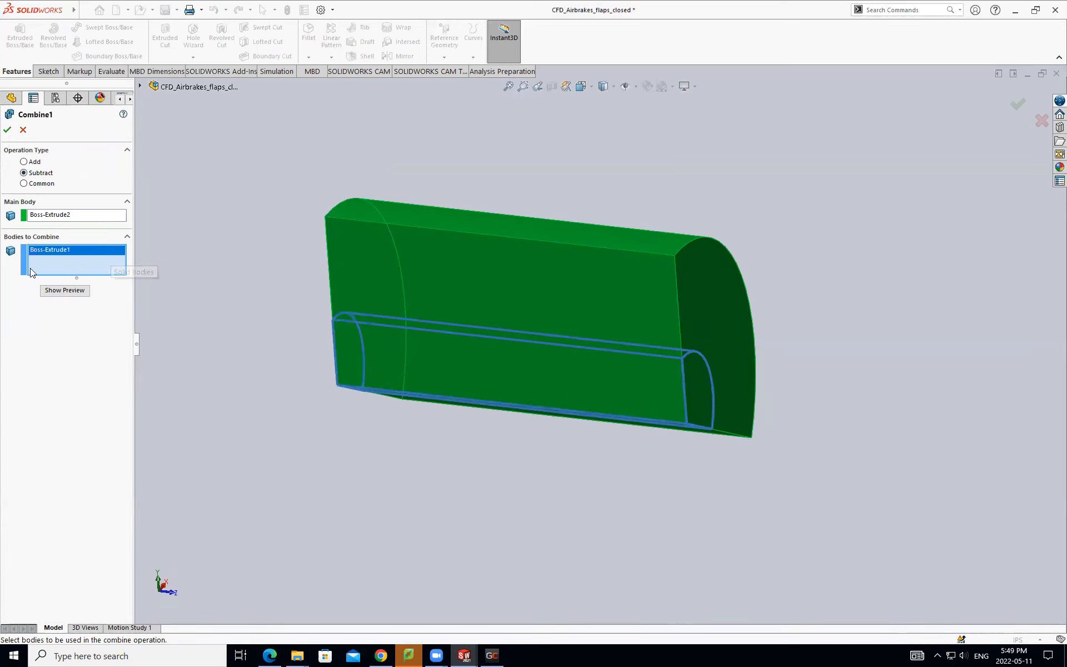
pyautogui.click(67, 215)
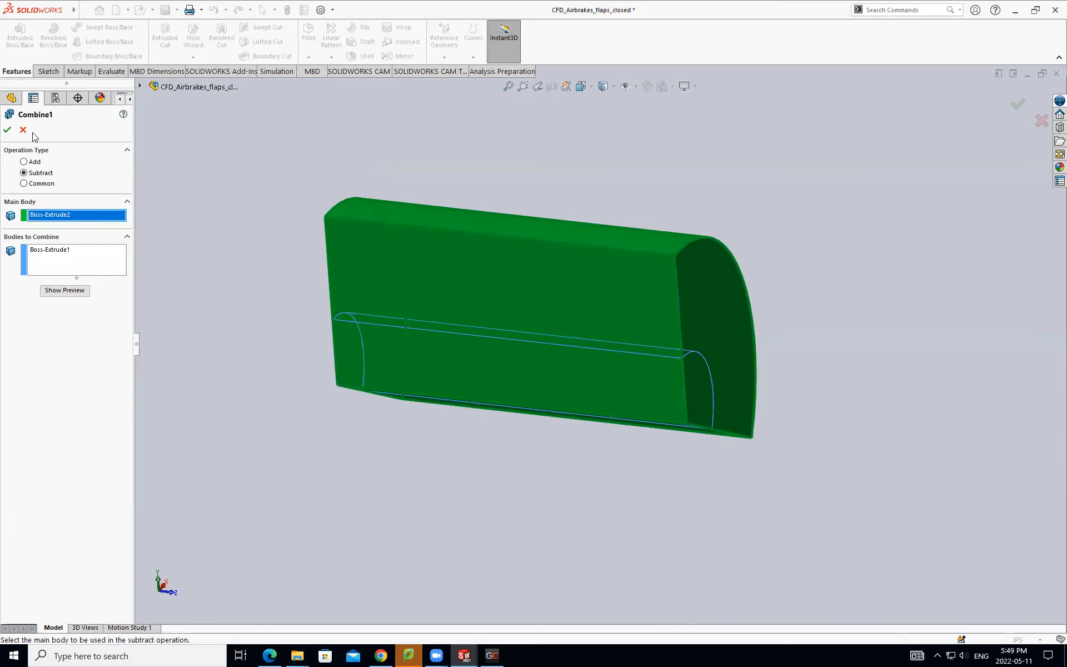
pyautogui.click(9, 130)
# - Examine the hollowed sector body's inner curved face and flat side faces from several angles
pyautogui.scroll(-2, 604, 368)
pyautogui.moveTo(605, 368); pyautogui.dragTo(596, 249, button='middle')
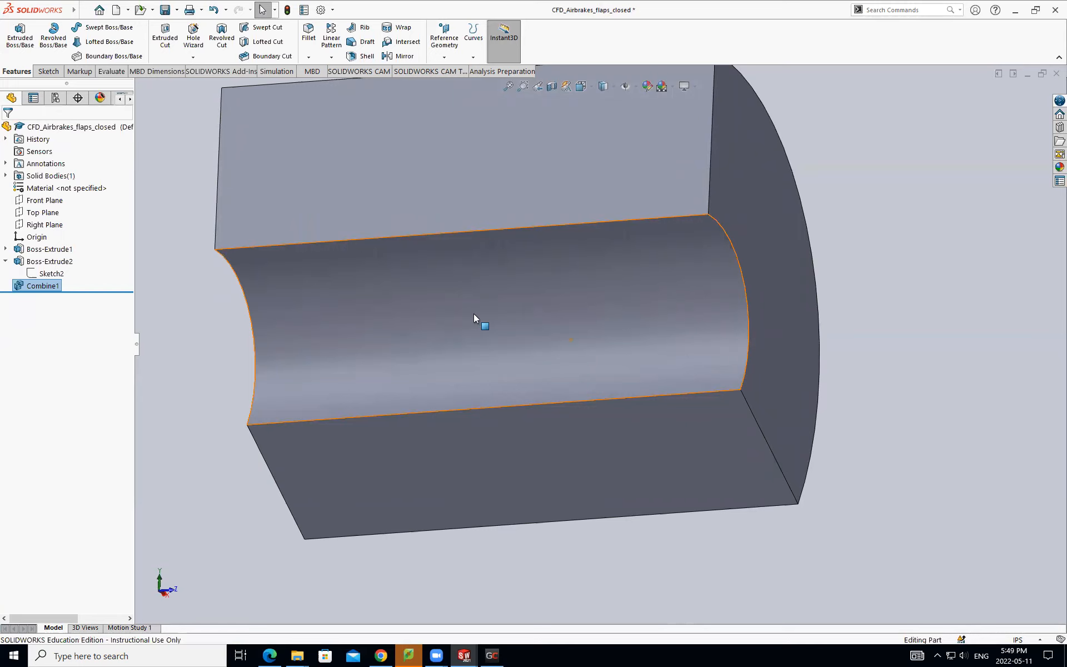
pyautogui.scroll(2, 484, 306)
pyautogui.moveTo(484, 311); pyautogui.dragTo(439, 362, button='middle')
pyautogui.scroll(1, 477, 236)
pyautogui.click(479, 240)
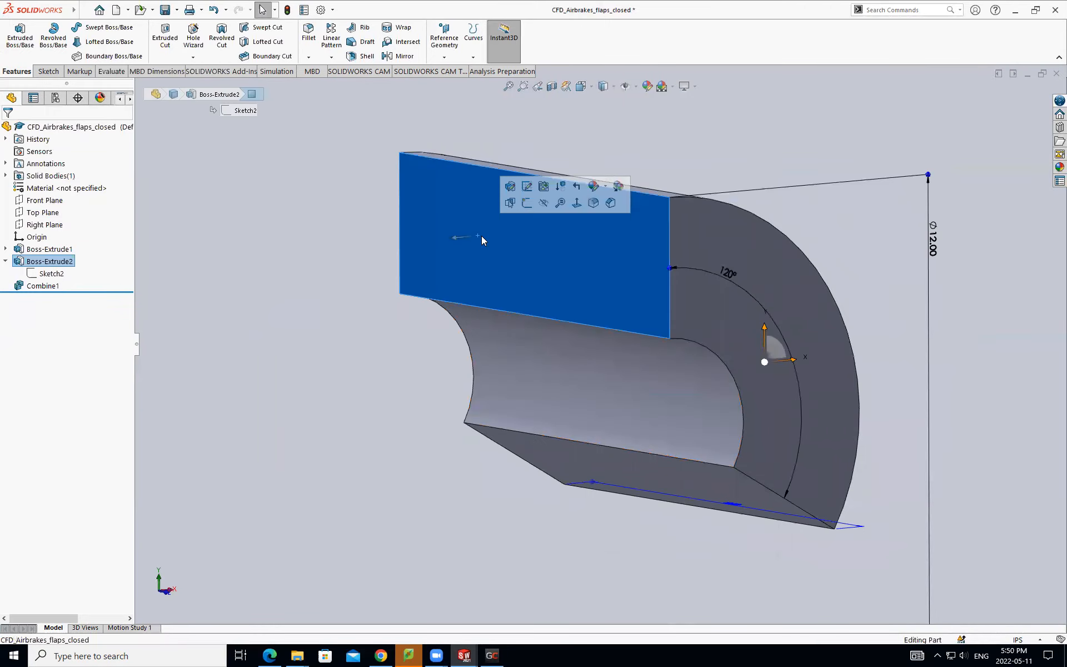
pyautogui.click(341, 177)
# - Review the STEP AP214 export options for saving the part, without exporting it
pyautogui.click(84, 10)
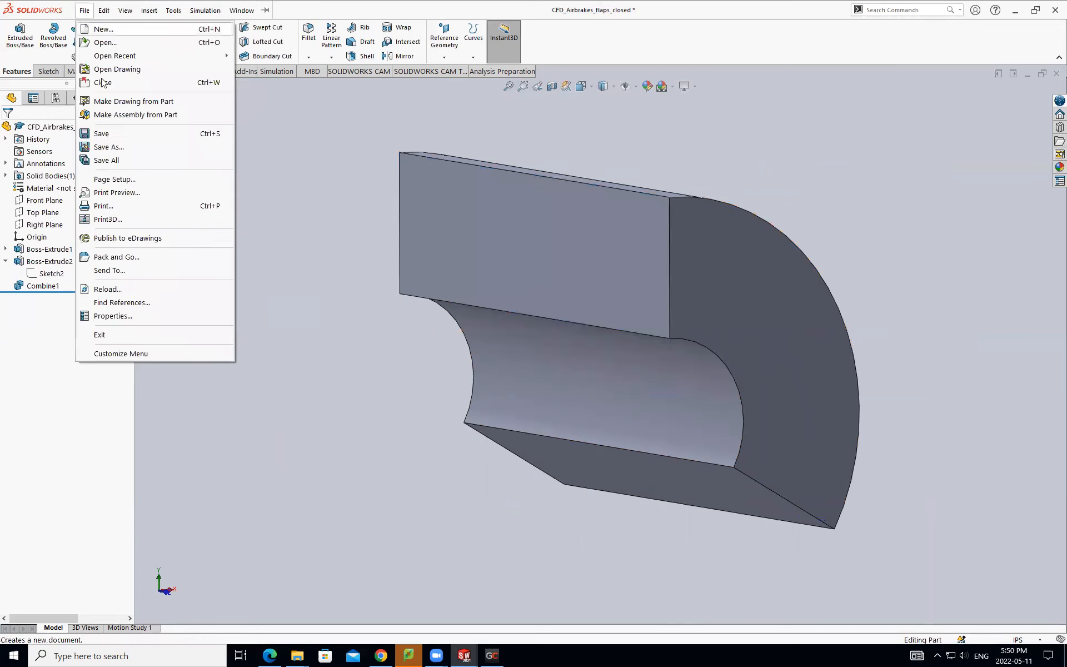
pyautogui.click(105, 147)
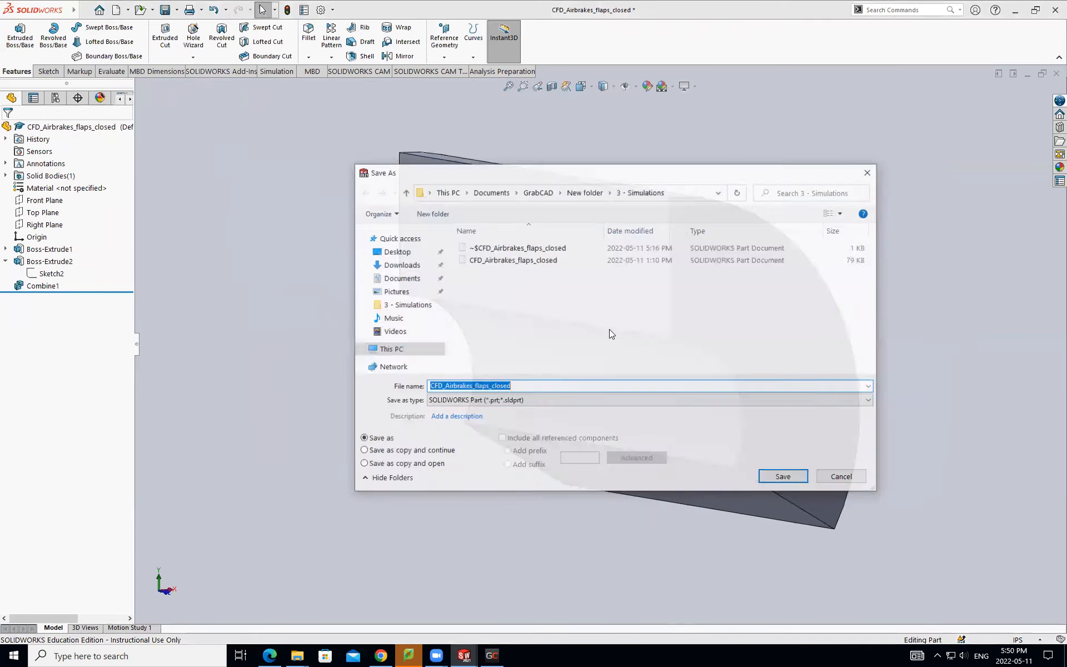
pyautogui.click(530, 401)
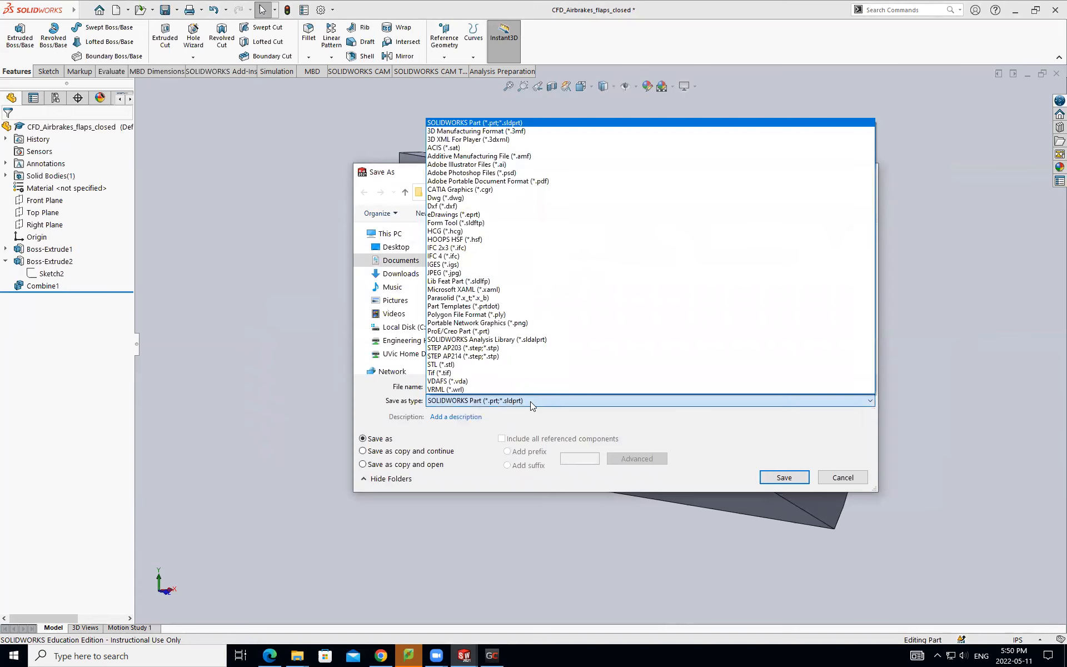
pyautogui.click(478, 356)
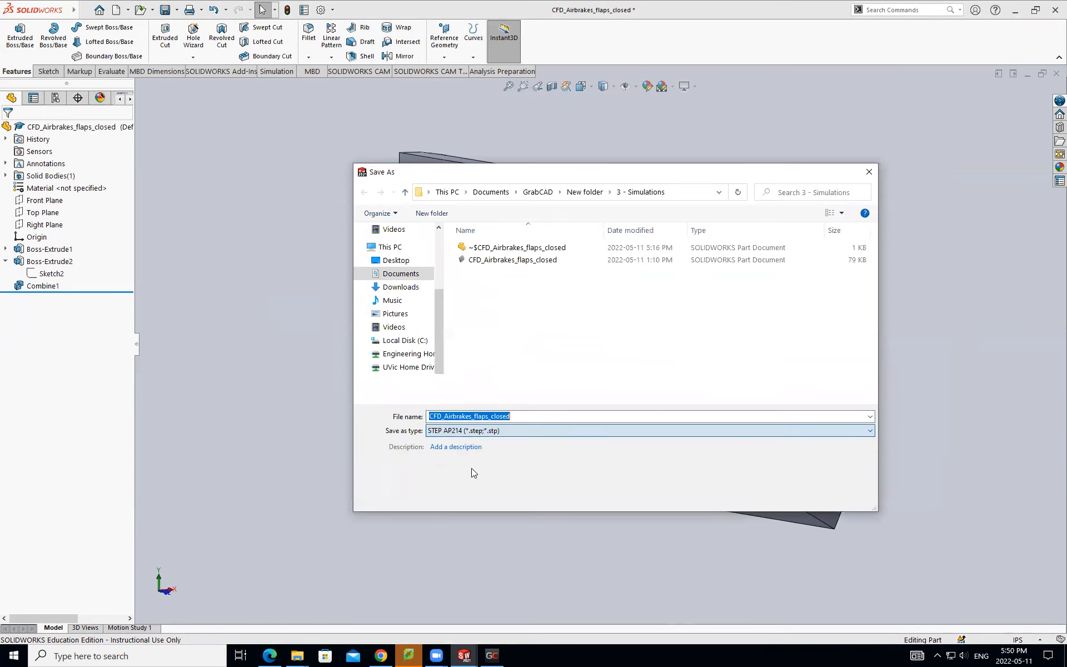
pyautogui.click(463, 472)
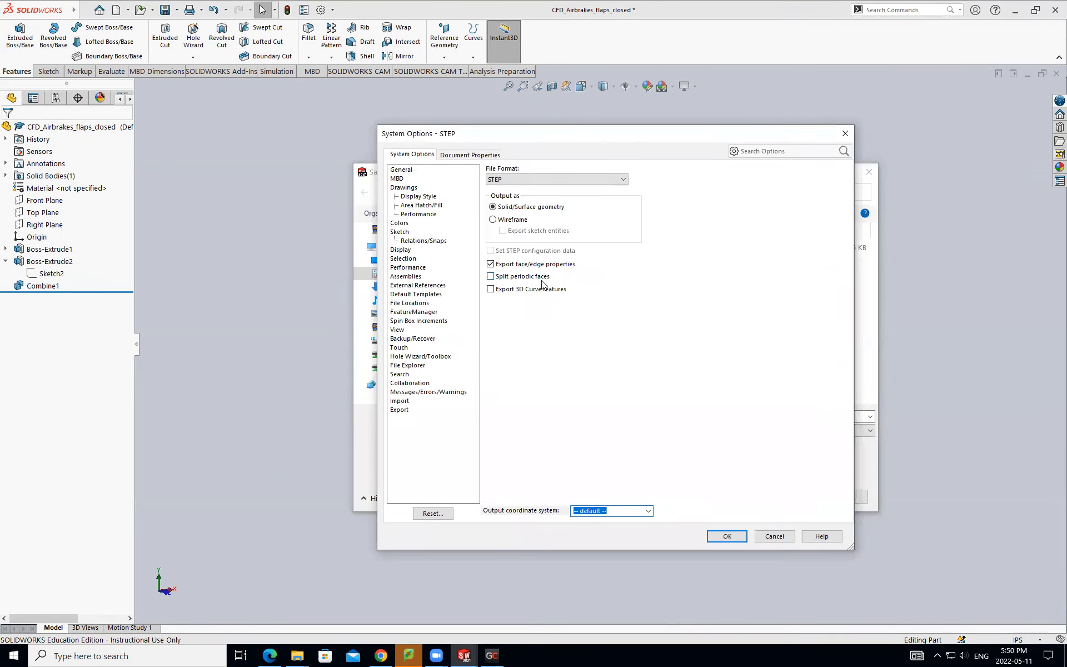
pyautogui.click(775, 537)
pyautogui.click(831, 497)
pyautogui.scroll(-2, 702, 415)
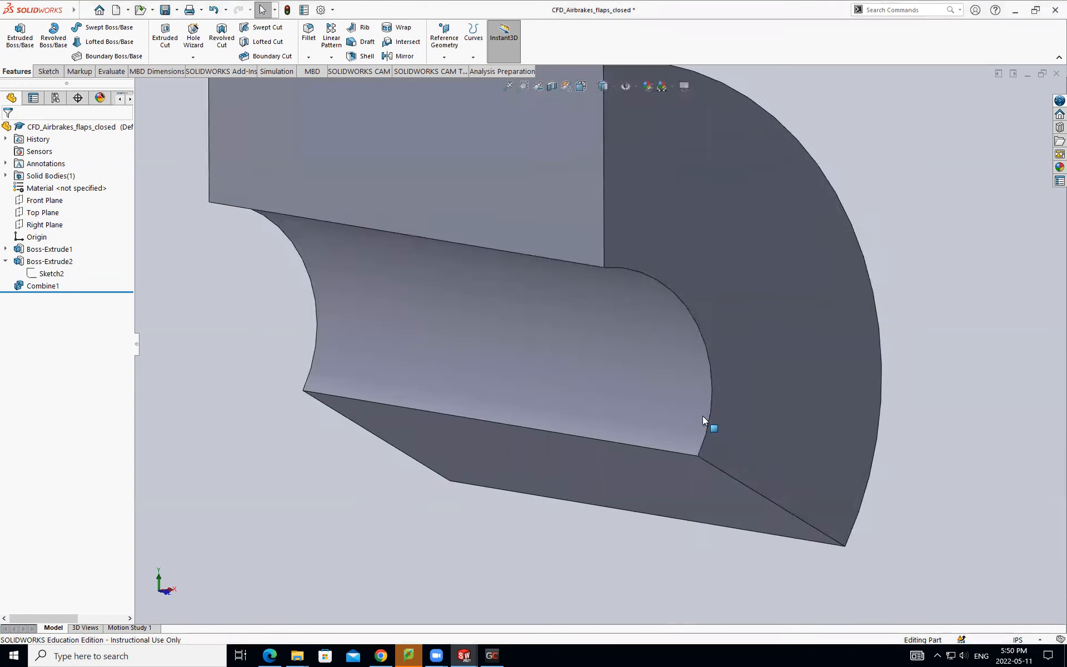
pyautogui.scroll(3, 613, 434)
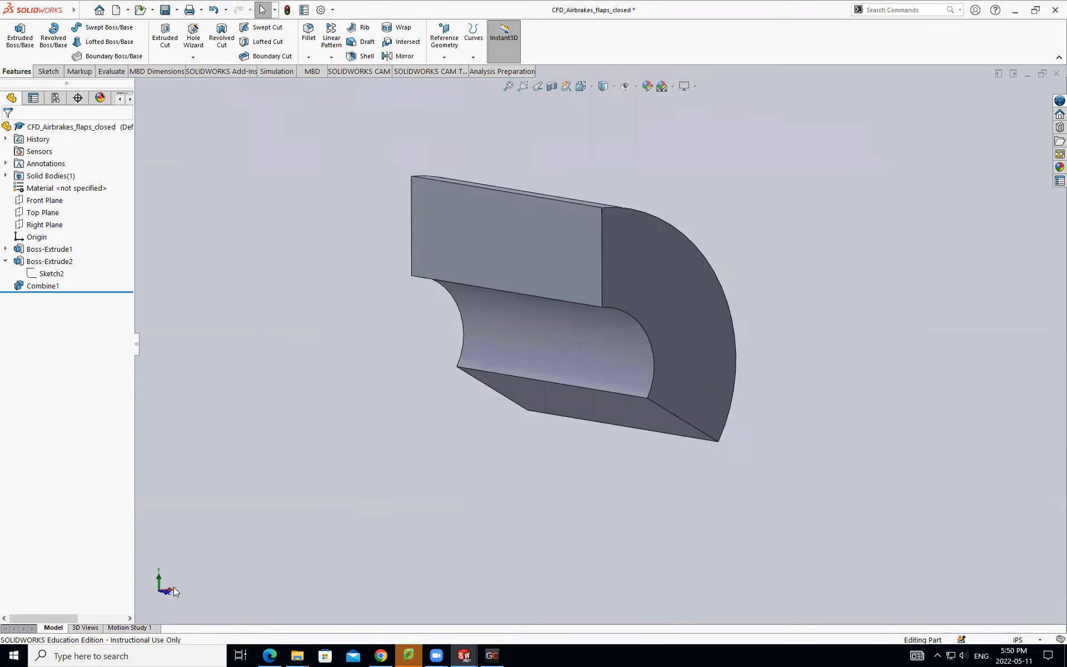
# - Find and launch Workbench 2020 R2
pyautogui.click(139, 656)
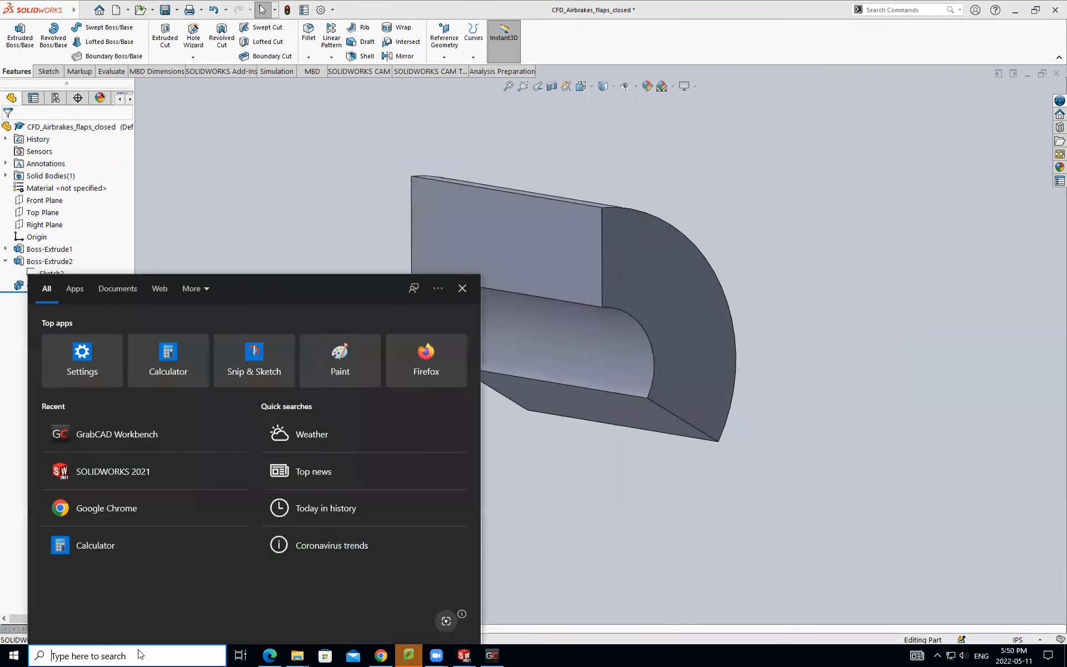
pyautogui.write('wo')
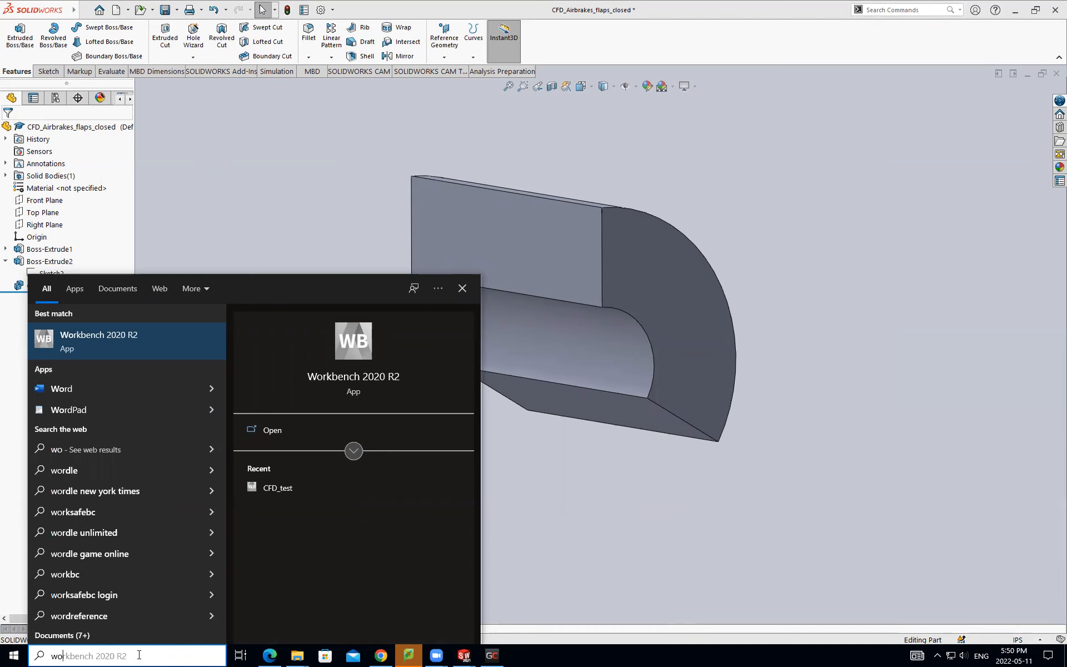
pyautogui.press('Escape')
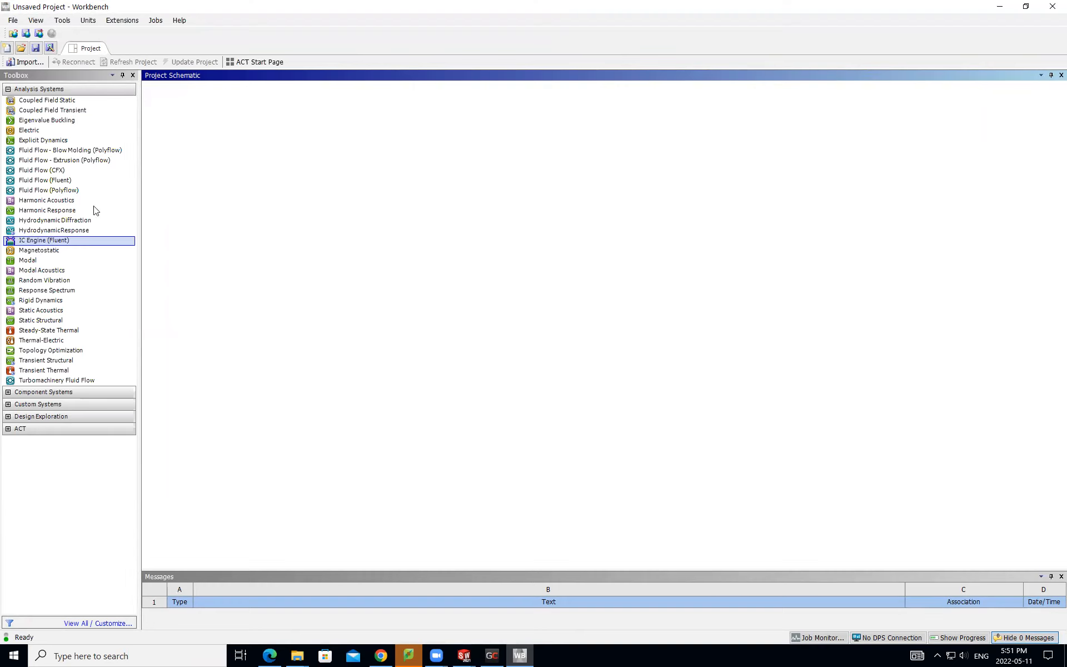
# - Add a Fluid Flow (Fluent) analysis system to the project schematic, keeping its default name
pyautogui.click(79, 170)
pyautogui.click(64, 182)
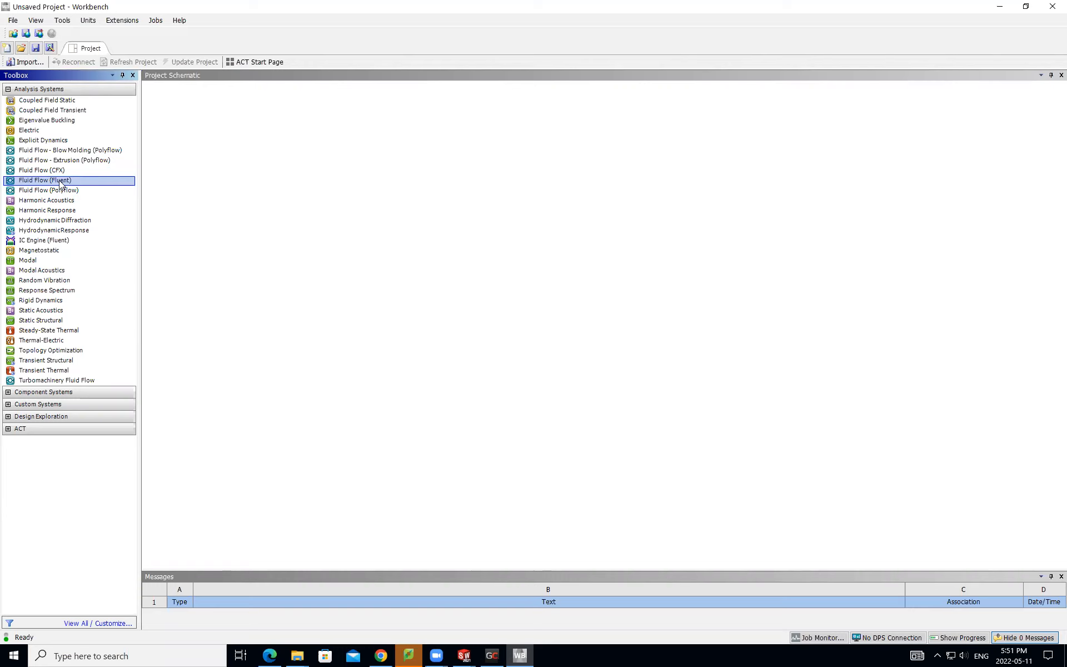
pyautogui.doubleClick(61, 181)
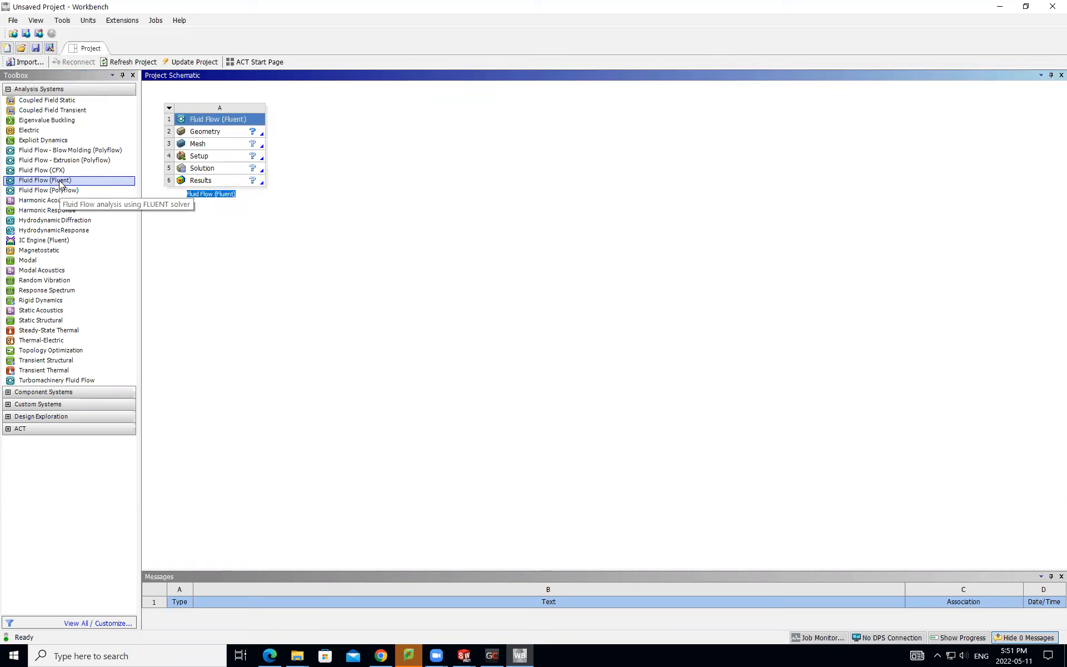
pyautogui.press('Return')
pyautogui.click(232, 110)
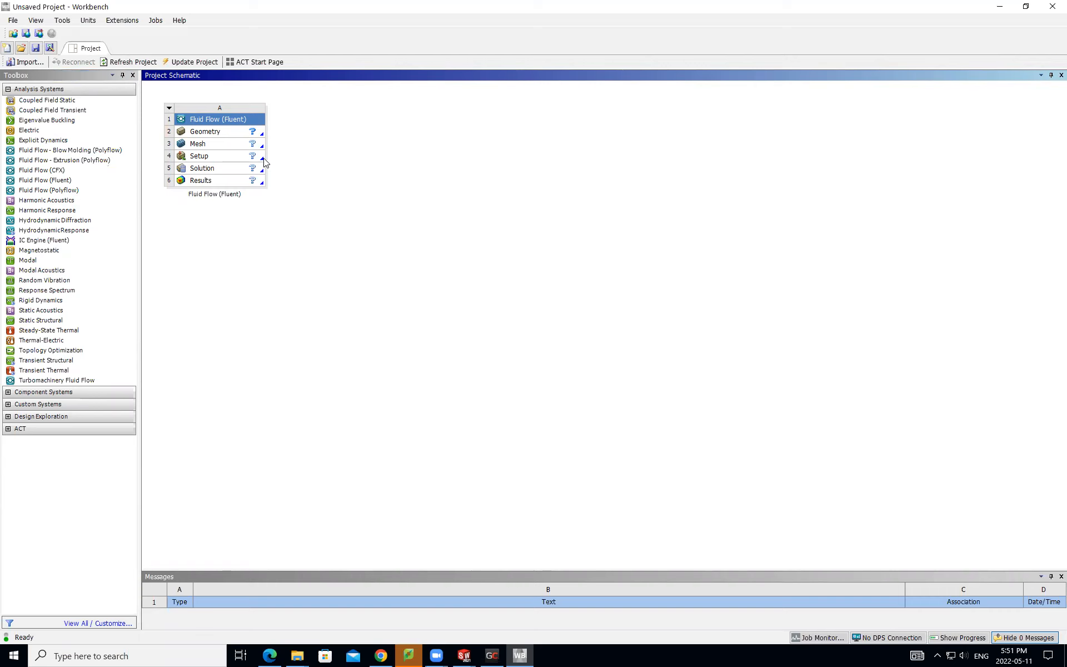
# - Import the CFD_Airbrakes_flaps_closed STEP file from the 3 - Simulations folder as the Fluent system's geometry
pyautogui.click(227, 132)
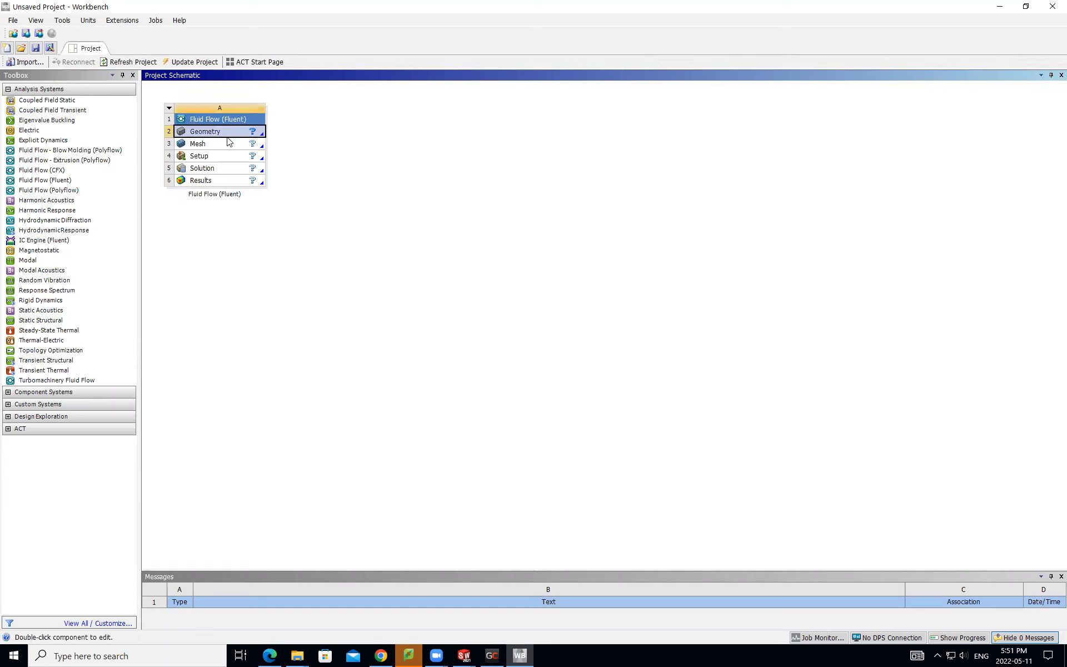
pyautogui.click(228, 143)
pyautogui.click(231, 132)
pyautogui.click(232, 147)
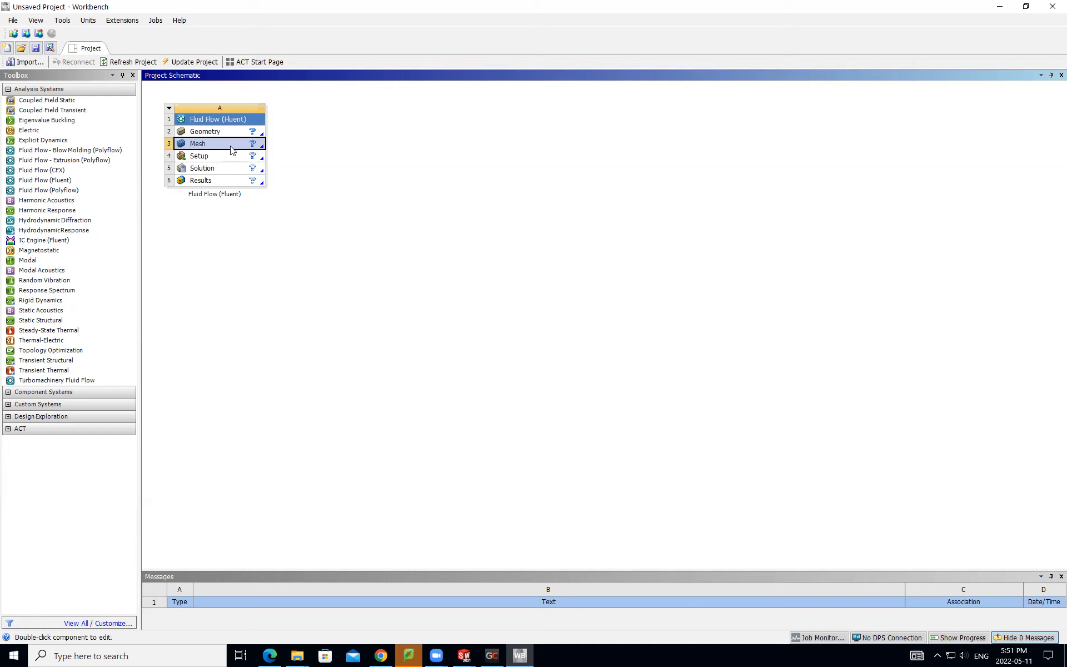
pyautogui.click(228, 132)
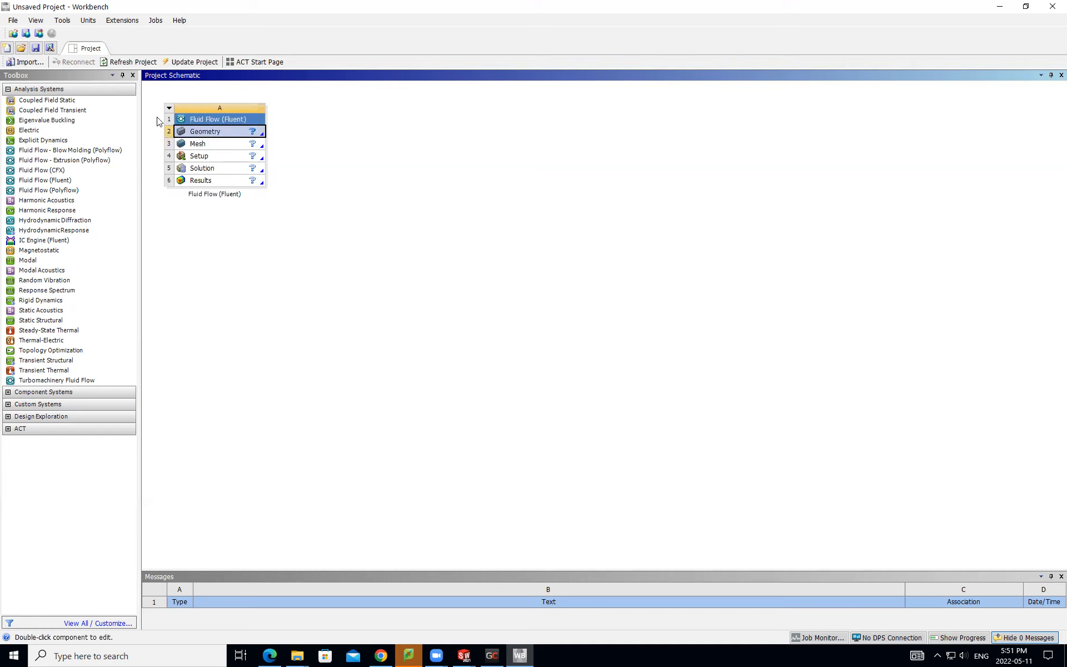
pyautogui.rightClick(223, 130)
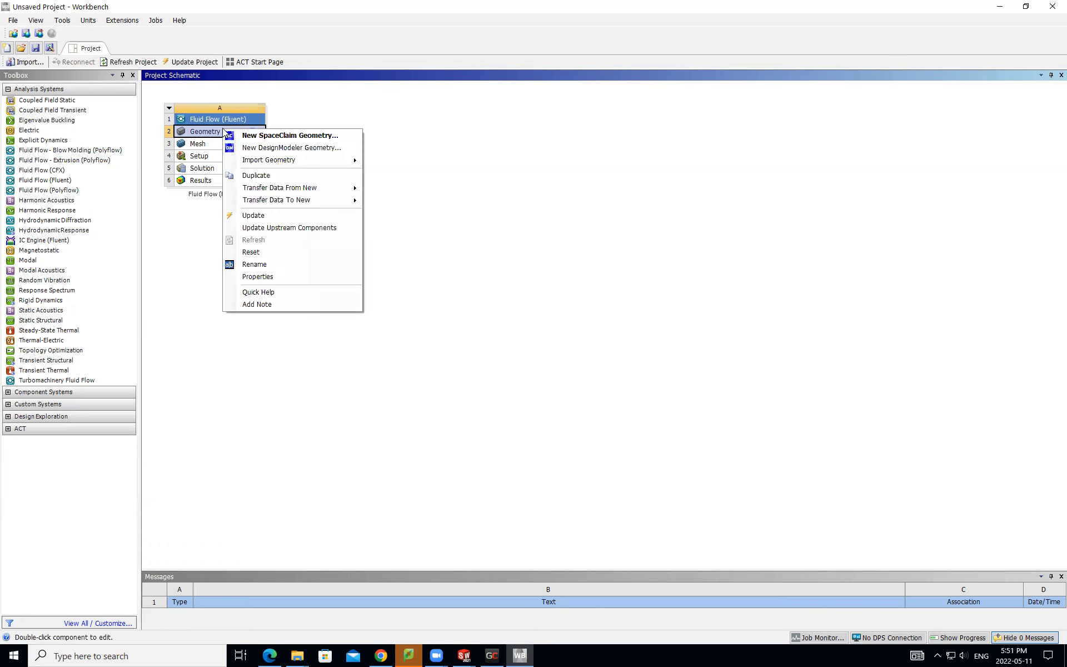
pyautogui.moveTo(333, 161)
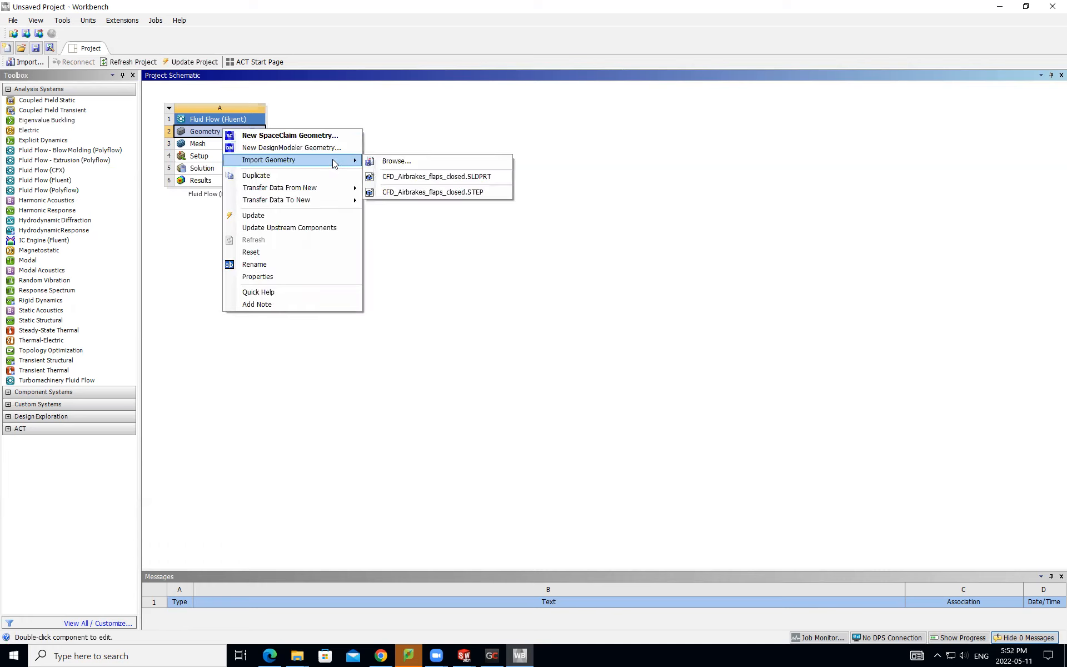
pyautogui.click(388, 160)
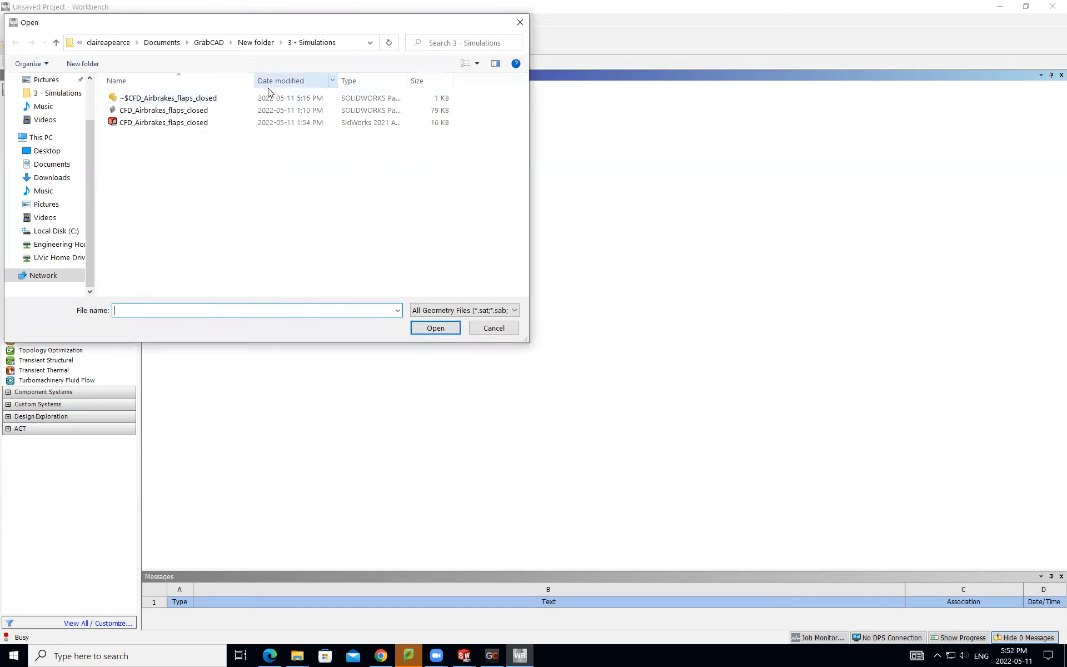
pyautogui.click(199, 123)
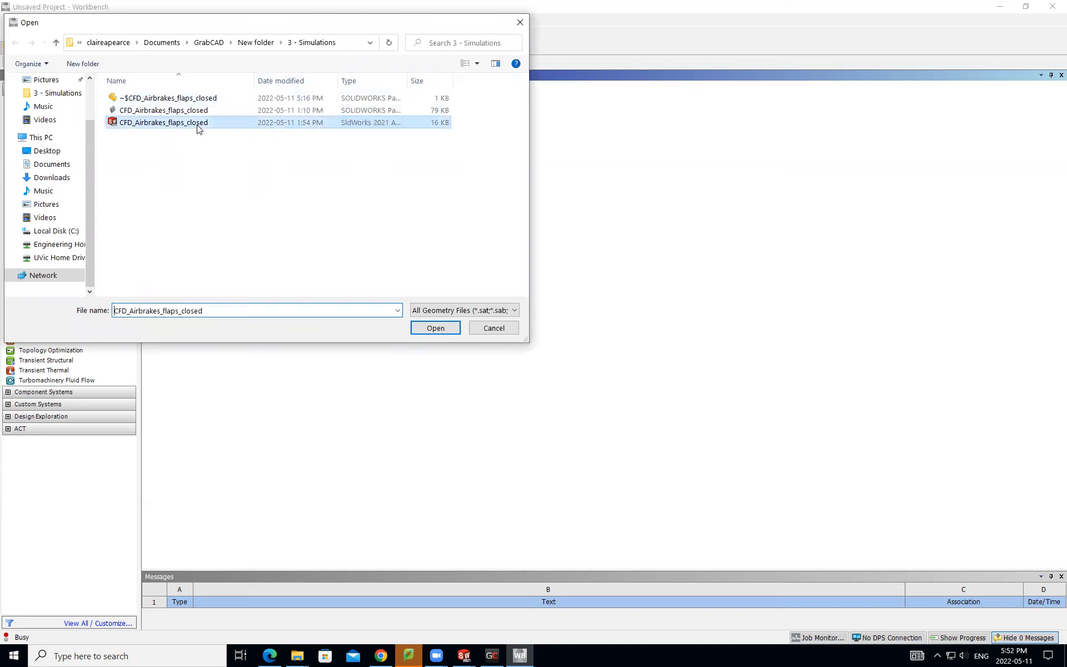
pyautogui.click(439, 328)
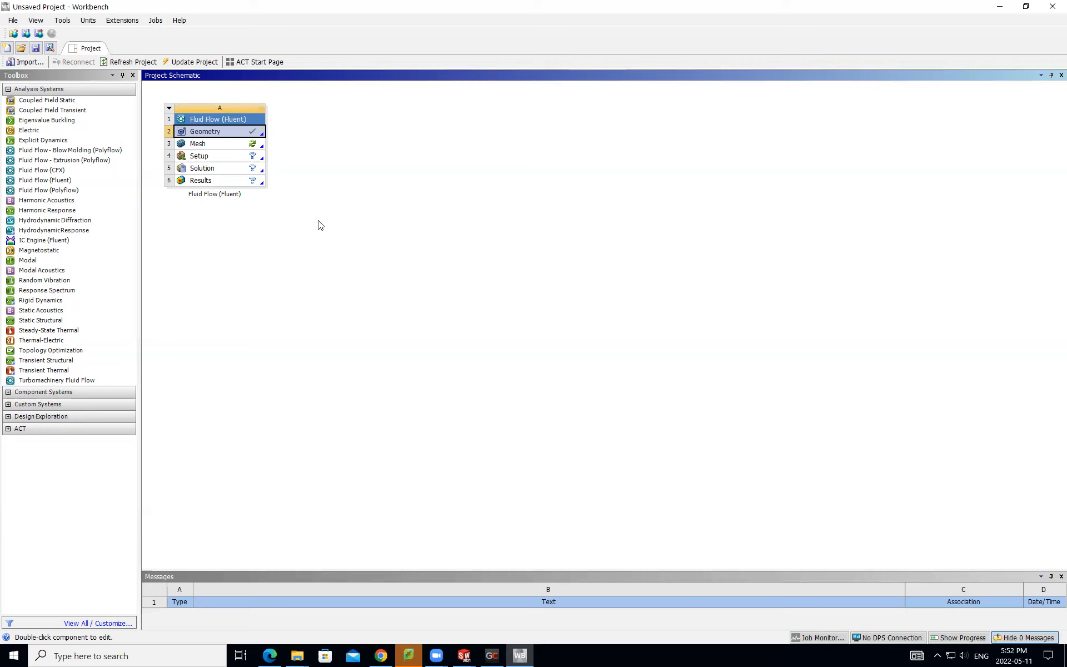
# - Open the Fluent system's Mesh component in Meshing and view the imported domain's inner curved side
pyautogui.click(233, 148)
pyautogui.doubleClick(179, 145)
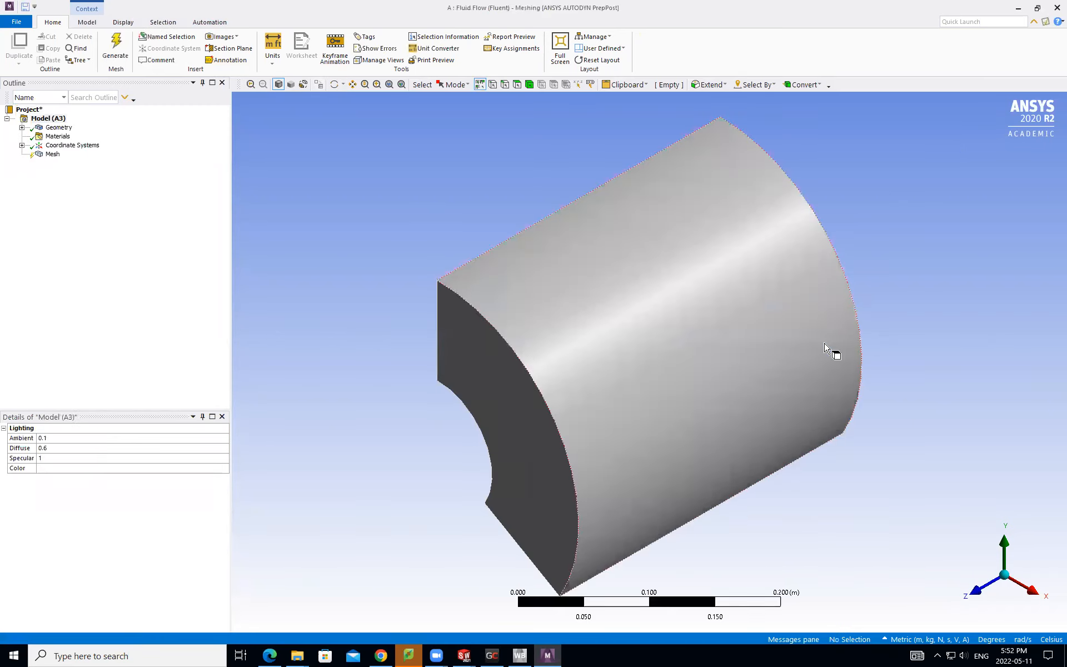
pyautogui.moveTo(675, 376); pyautogui.dragTo(945, 357, button='middle')
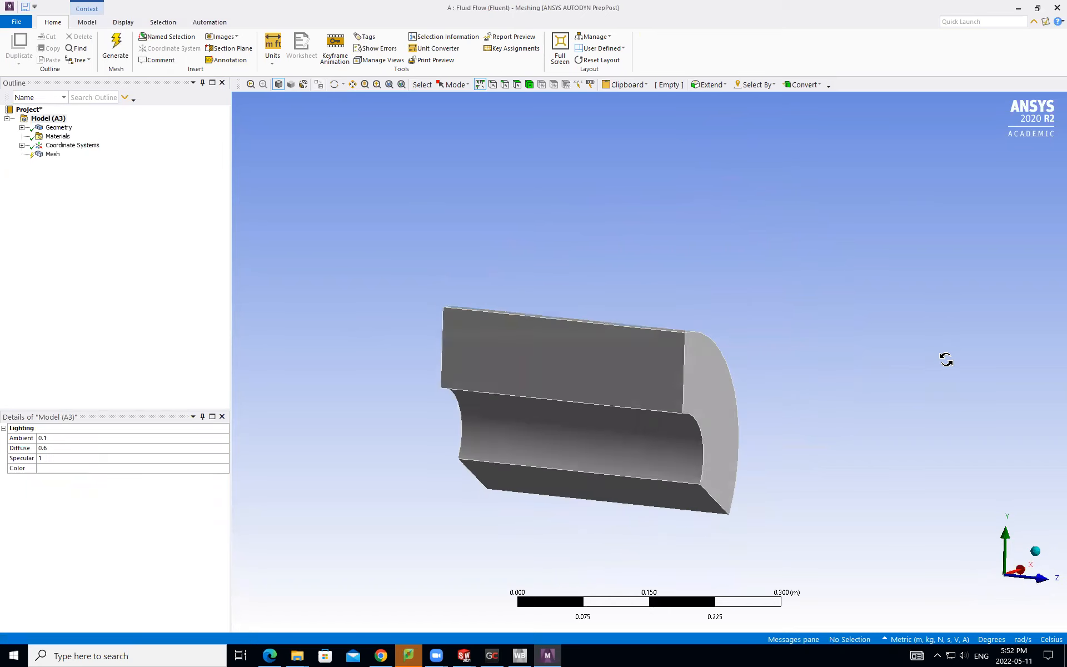
# - Save the Workbench project as CFD_tutorial on the Engineering Home Drive (M:)
pyautogui.click(35, 7)
pyautogui.click(24, 7)
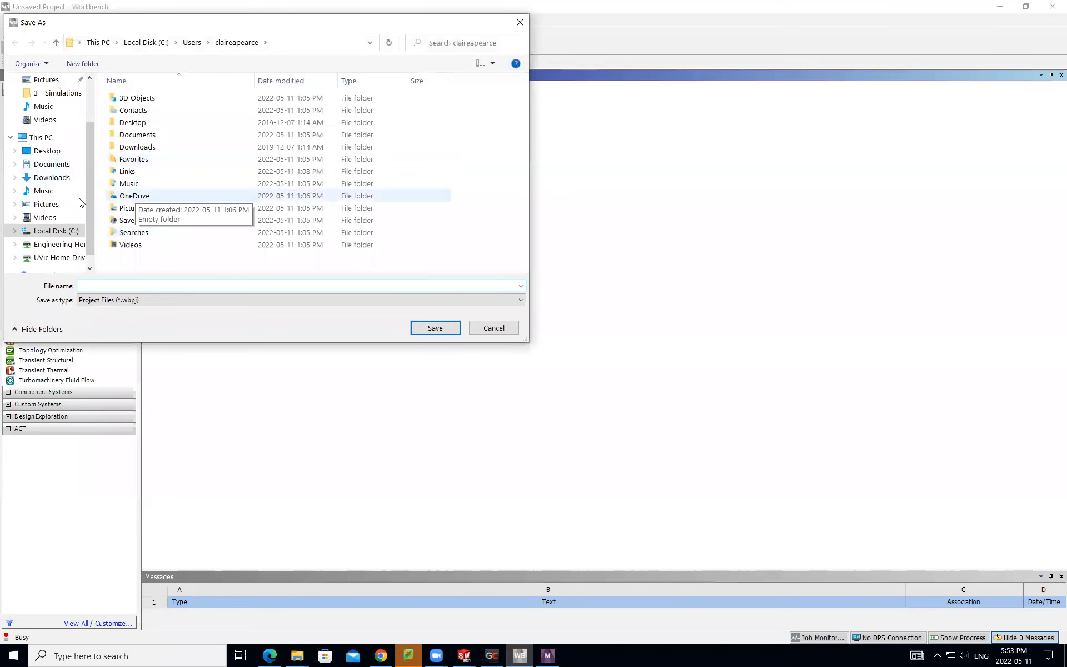
pyautogui.click(61, 245)
pyautogui.click(92, 286)
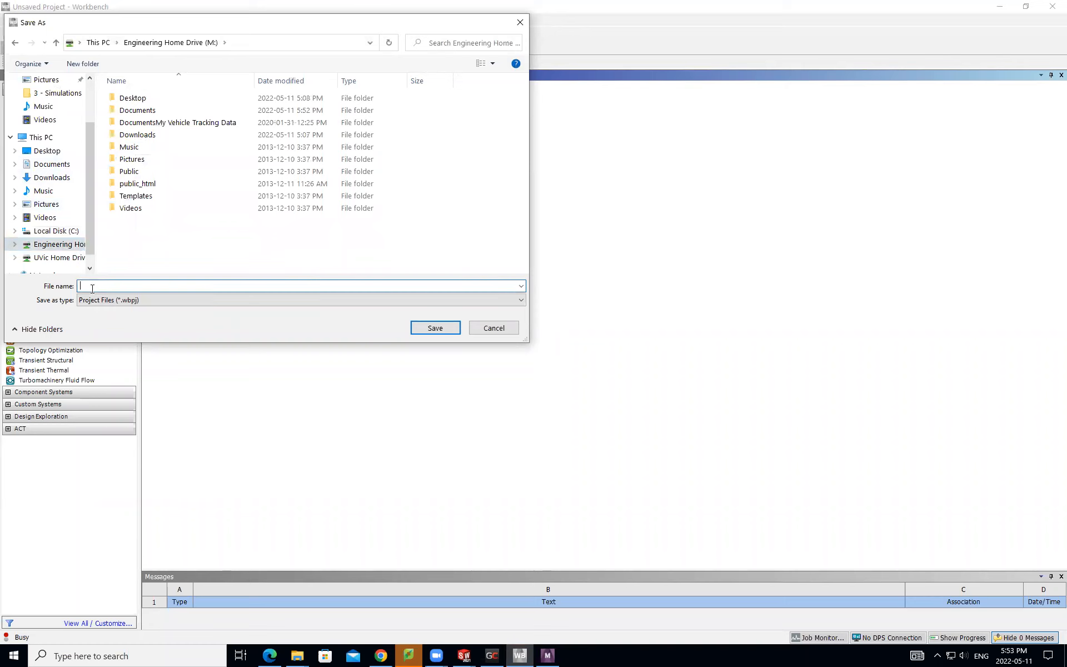
pyautogui.write('CFD_tutorial')
pyautogui.press('Return')
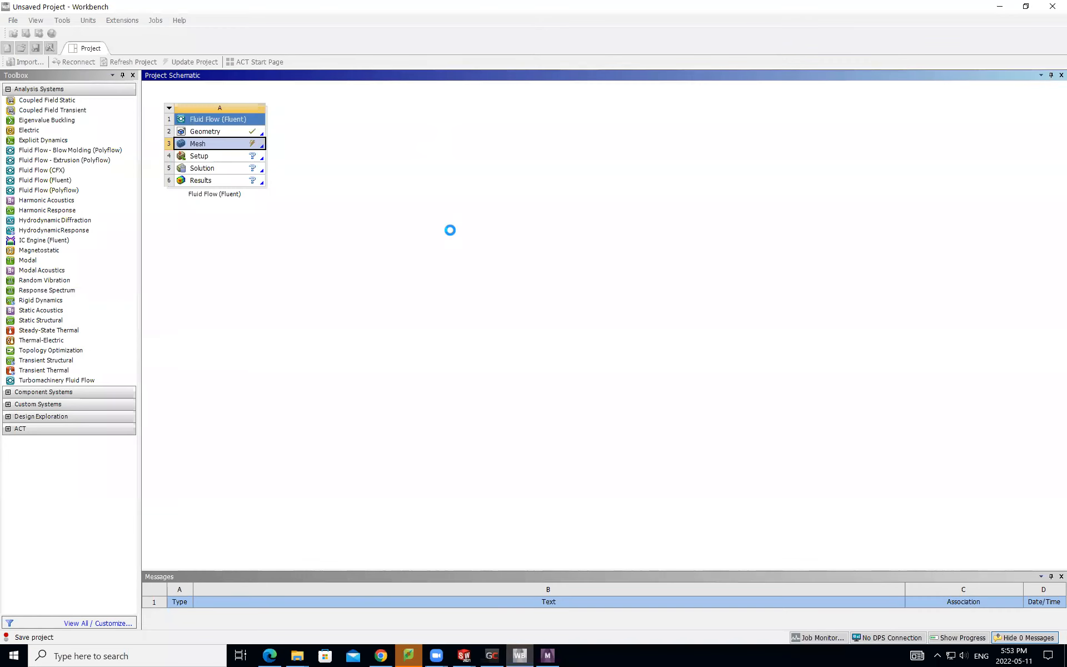
# - Switch back to the Meshing window and show the Mesh object's settings
pyautogui.moveTo(512, 654)
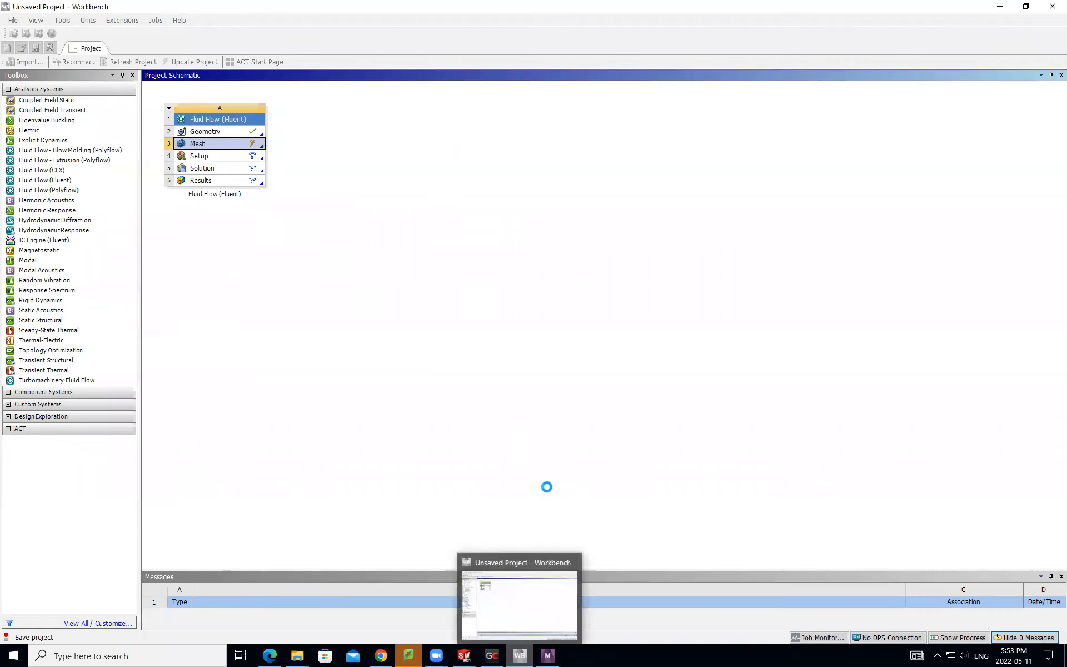
pyautogui.click(543, 654)
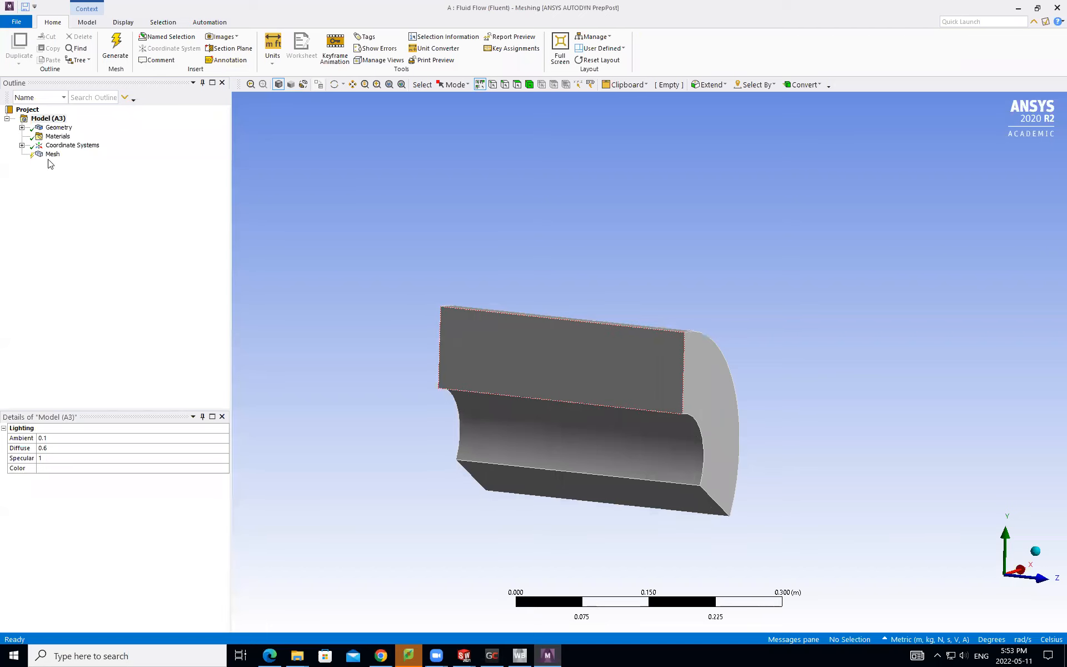
pyautogui.click(52, 154)
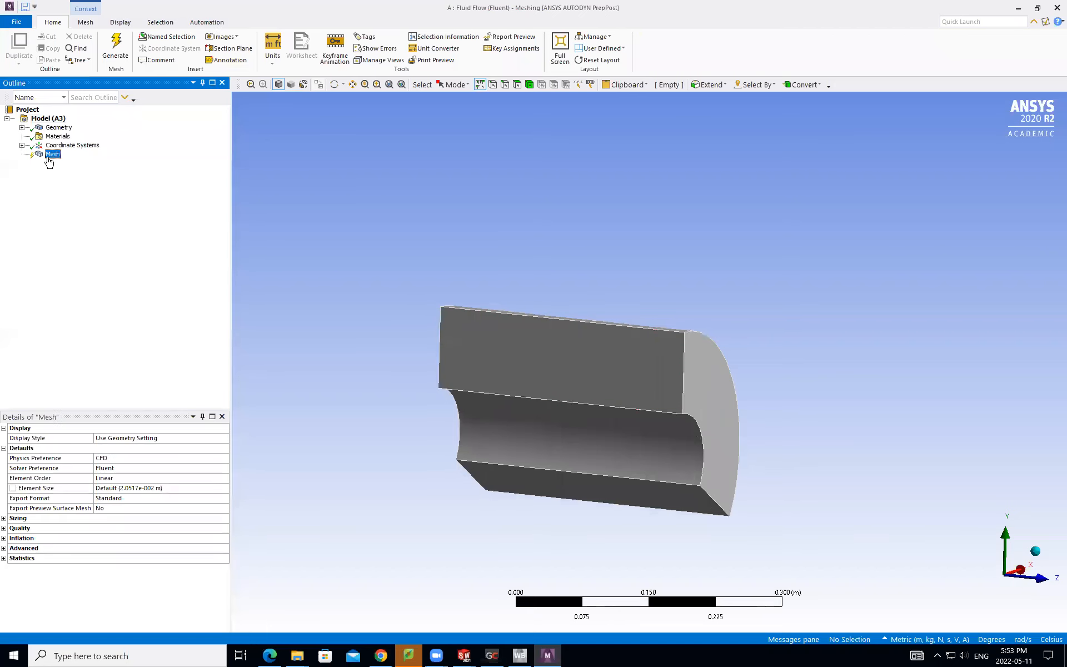
pyautogui.scroll(3, 568, 410)
pyautogui.moveTo(567, 409); pyautogui.dragTo(612, 381, button='middle')
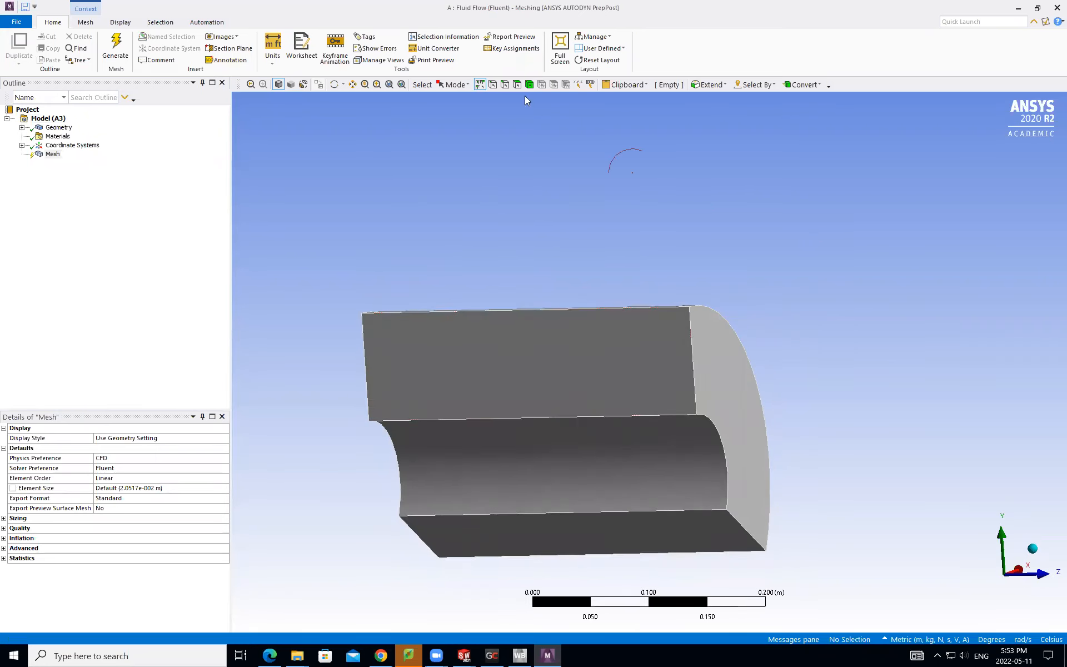
# - Try the vertex, edge, face and body selection filters on the domain, leaving body selection active with nothing selected
pyautogui.click(480, 86)
pyautogui.click(578, 364)
pyautogui.click(707, 339)
pyautogui.click(705, 257)
pyautogui.click(492, 85)
pyautogui.click(698, 344)
pyautogui.click(591, 189)
pyautogui.click(504, 85)
pyautogui.click(561, 309)
pyautogui.click(517, 84)
pyautogui.click(538, 339)
pyautogui.click(541, 222)
pyautogui.click(529, 84)
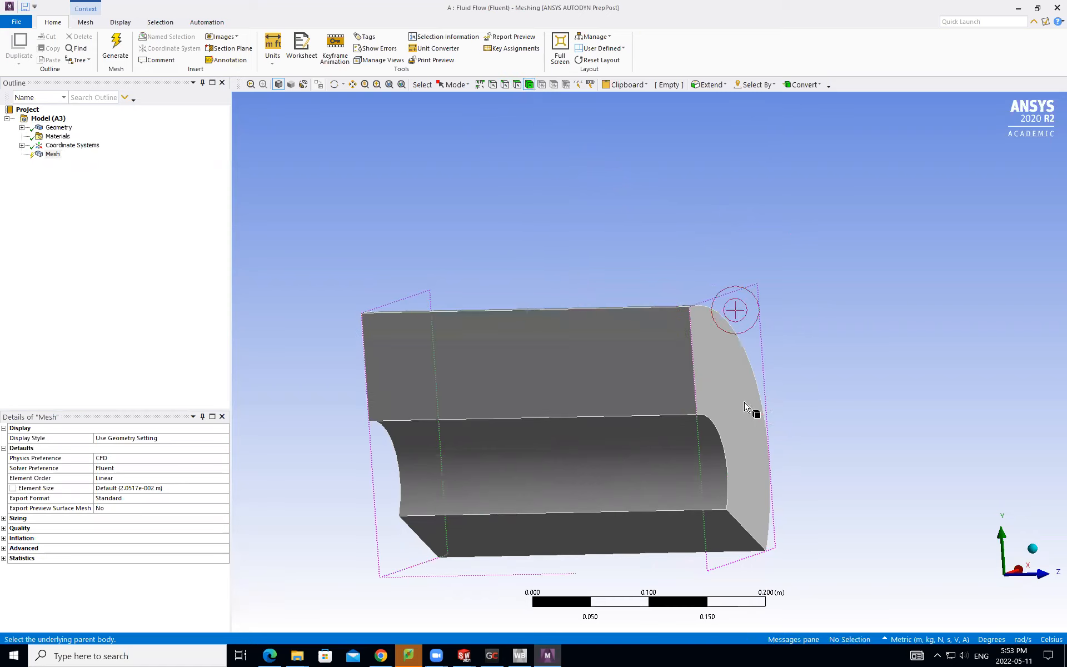
pyautogui.click(745, 403)
pyautogui.click(607, 187)
pyautogui.scroll(1, 652, 360)
pyautogui.scroll(-1, 645, 360)
pyautogui.moveTo(635, 359); pyautogui.dragTo(614, 405, button='middle')
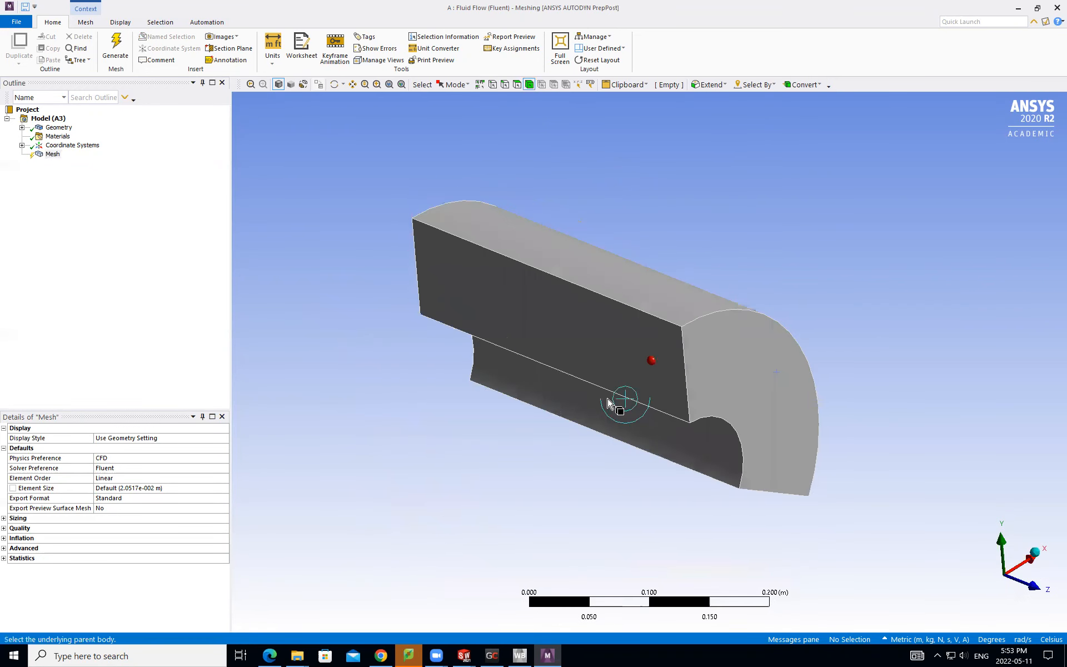
# - Generate the mesh with the default settings and inspect the elements on the domain's end and inner curved faces
pyautogui.click(37, 155)
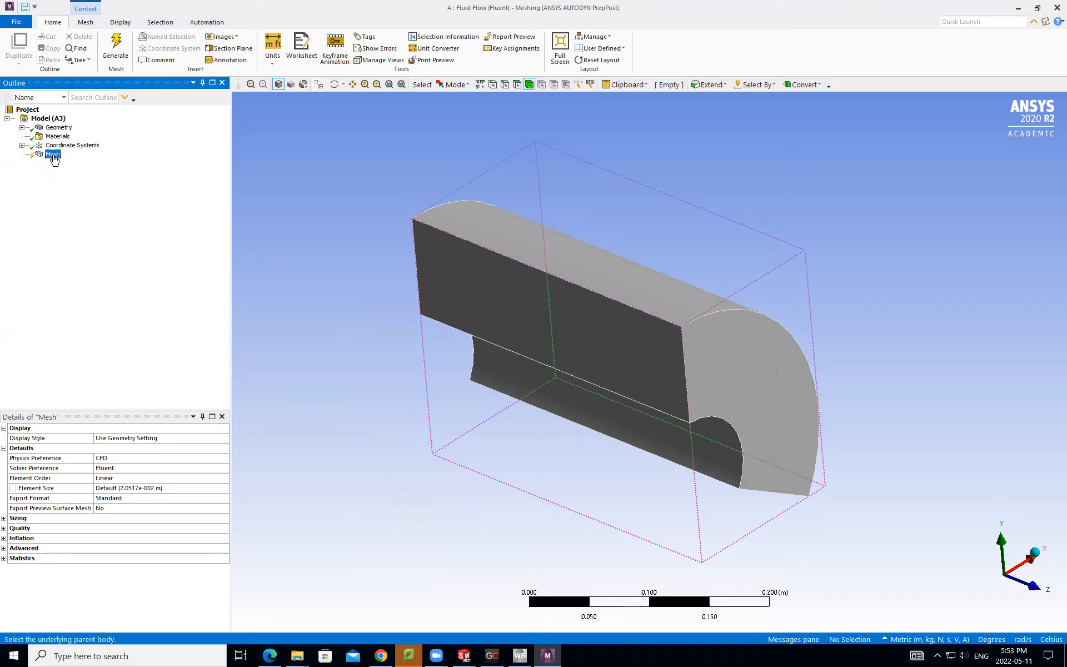
pyautogui.click(115, 65)
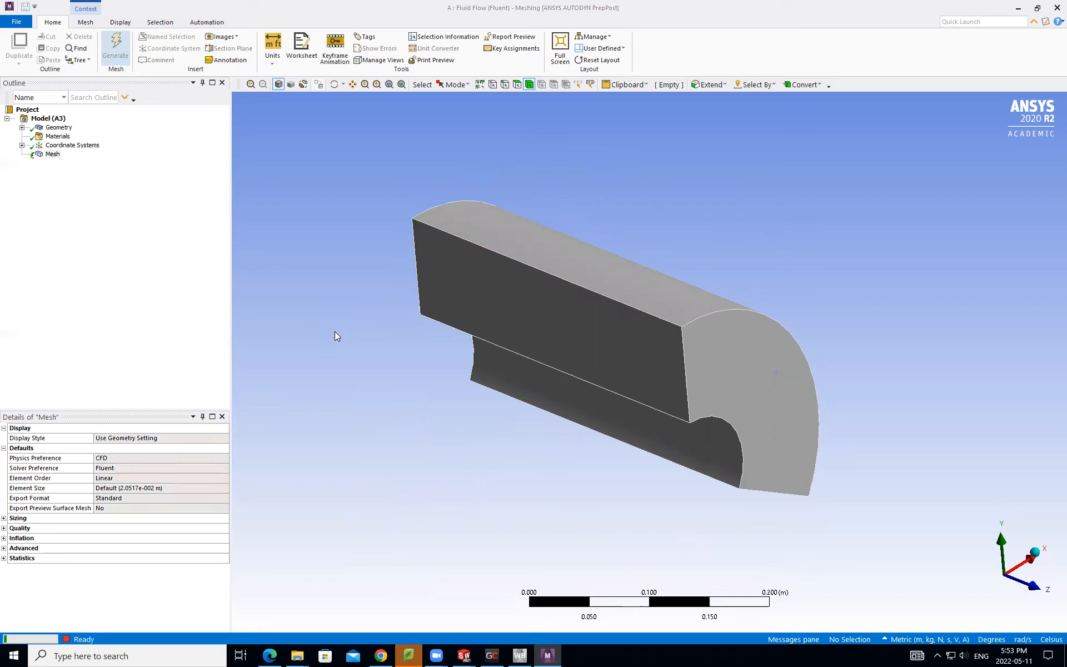
pyautogui.moveTo(556, 356); pyautogui.dragTo(433, 328, button='middle')
pyautogui.scroll(3, 433, 328)
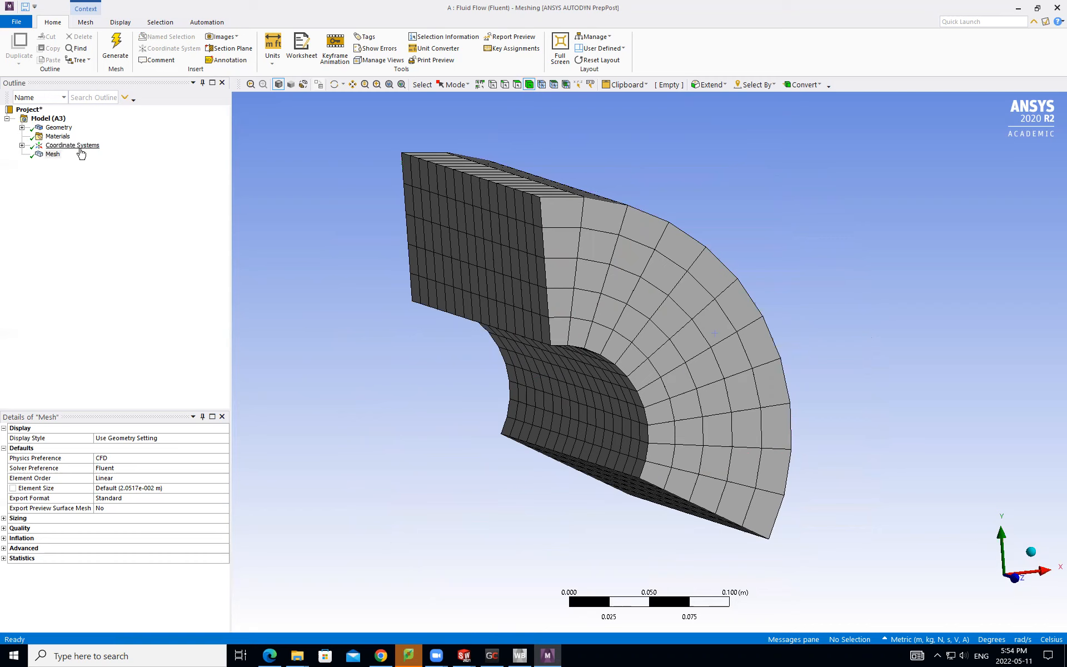
# - Insert a mesh control under the Mesh object
pyautogui.rightClick(52, 157)
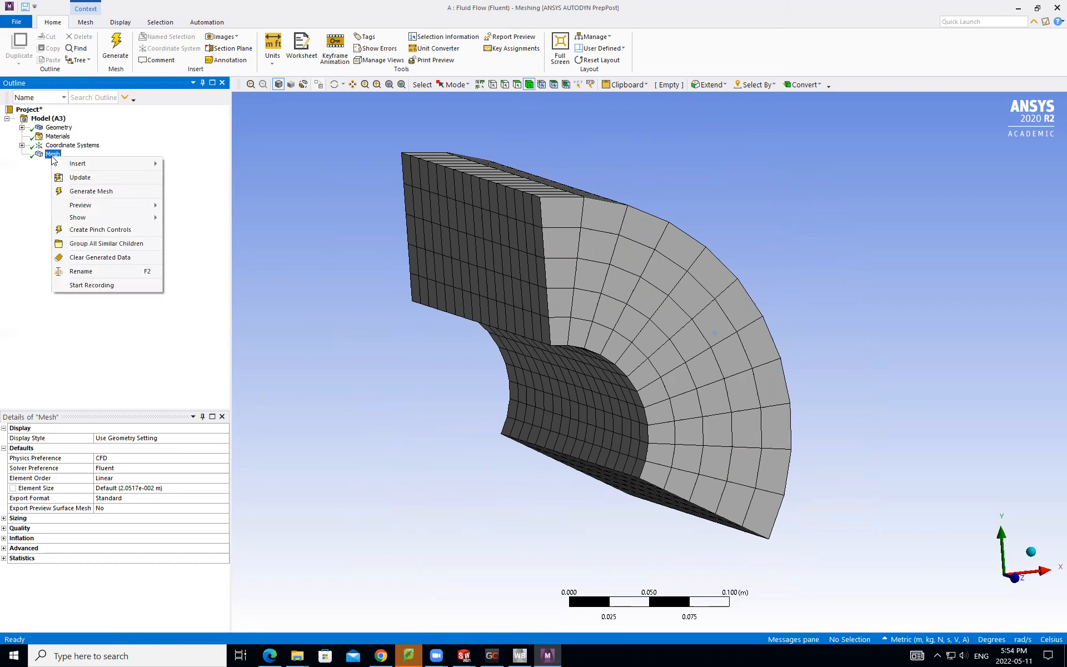
pyautogui.moveTo(70, 168)
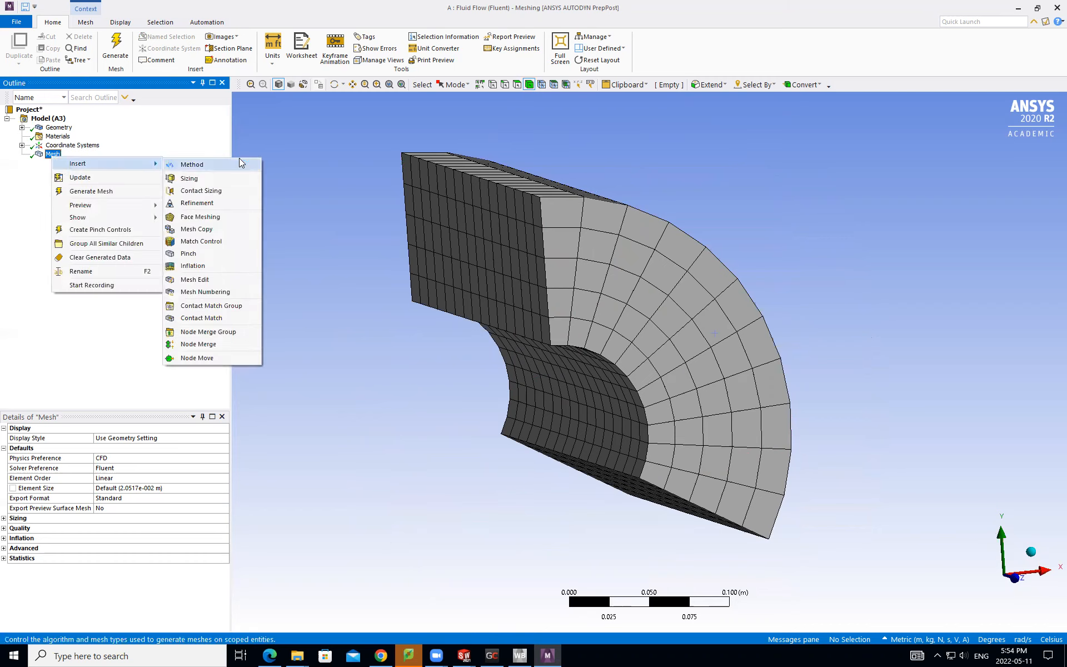